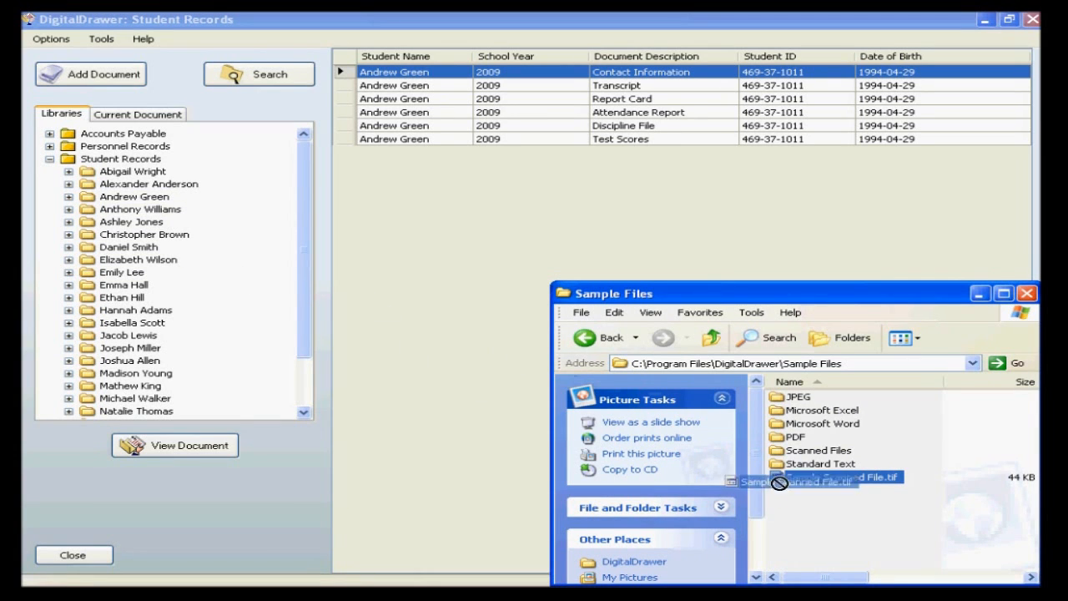
Import Sample Scanned File.tif from the Sample Files folder as a new document in the Student Records library.
click(980, 294)
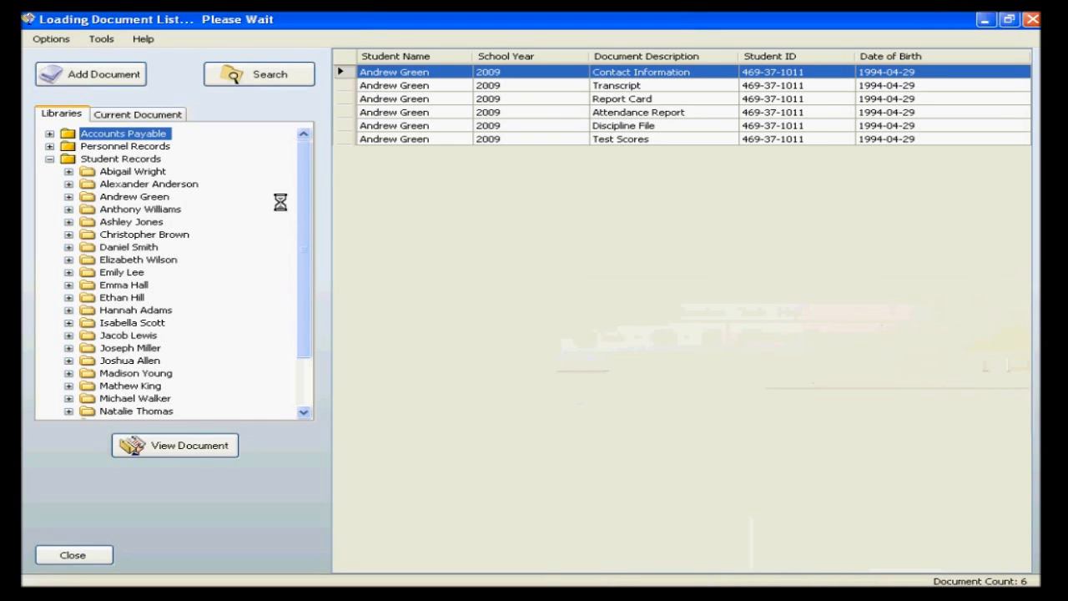
click(130, 158)
click(125, 82)
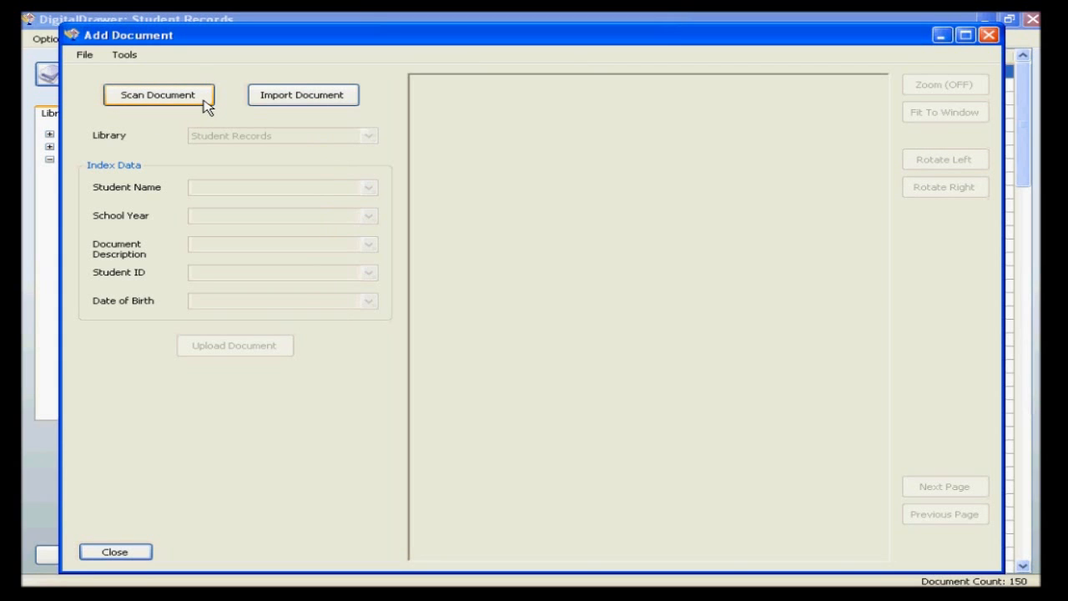
click(314, 100)
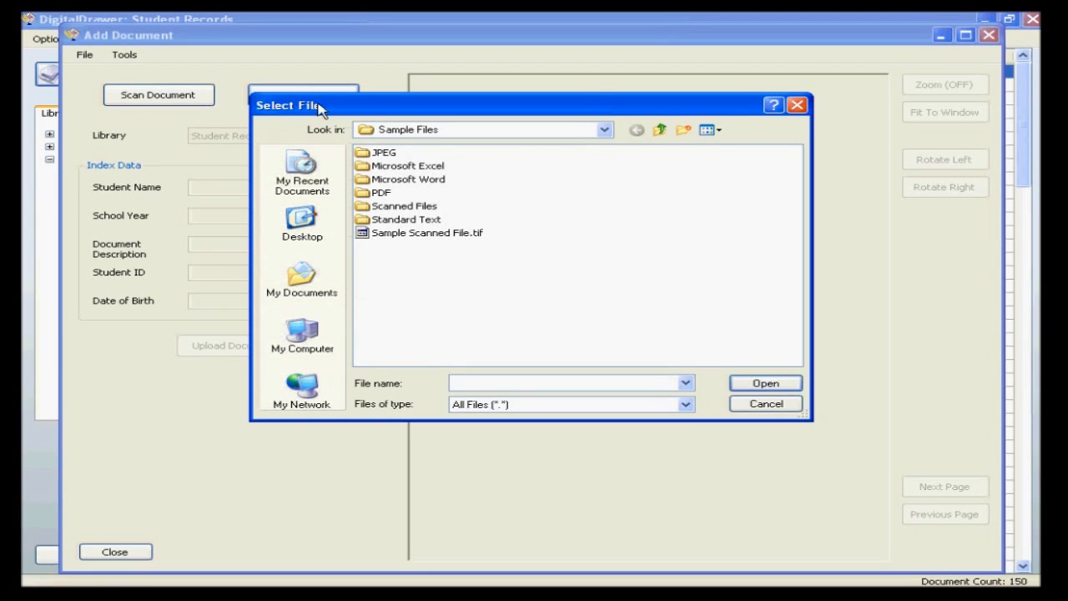
click(441, 235)
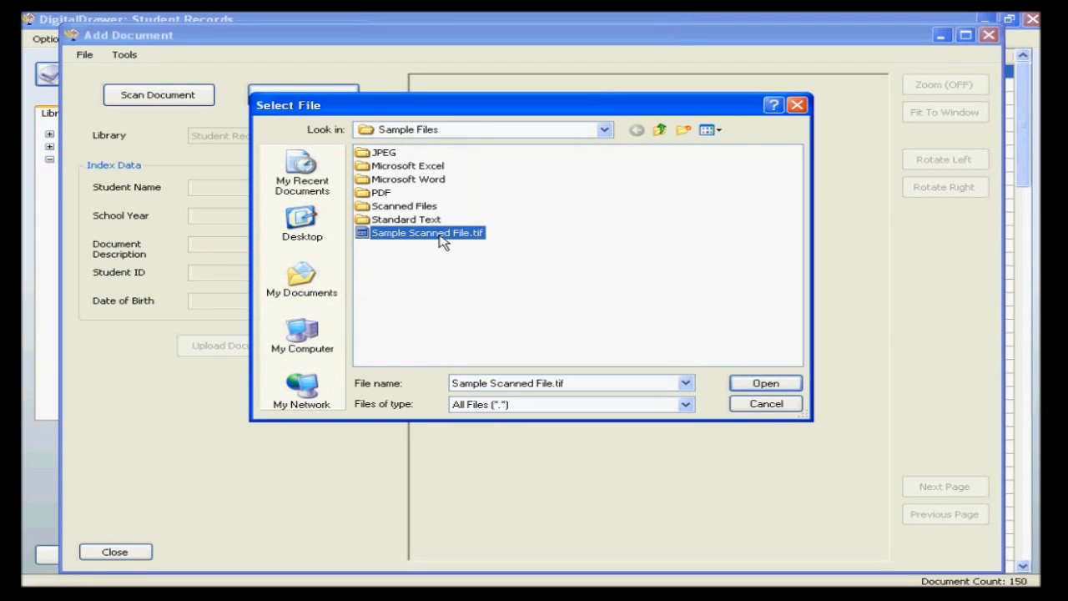
click(758, 385)
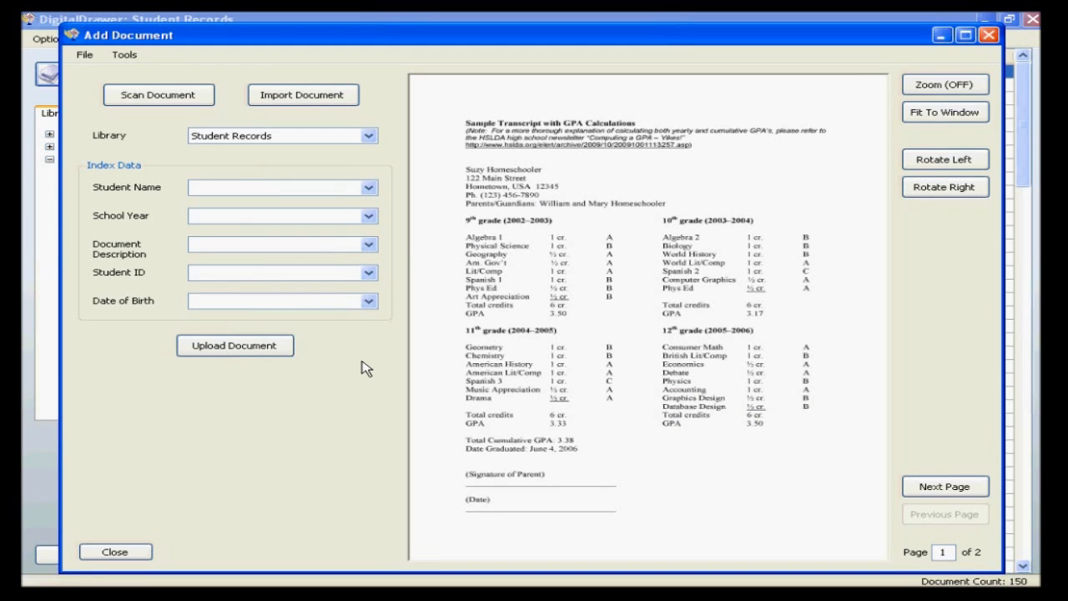
Select the third listed student as the Student Name and check the Student ID and Date of Birth entries.
click(368, 188)
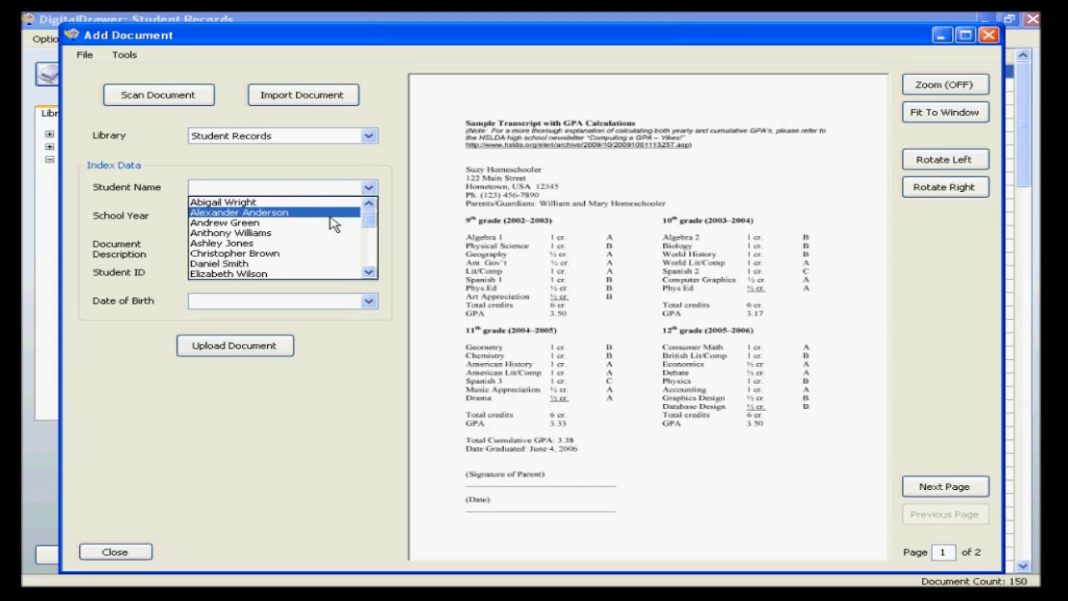
click(332, 224)
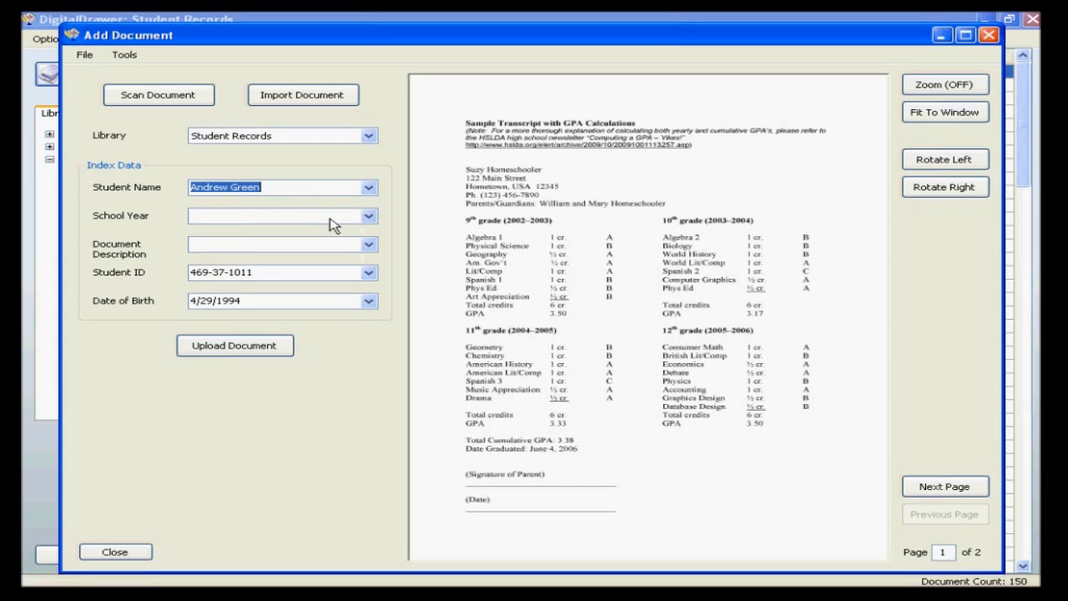
click(286, 272)
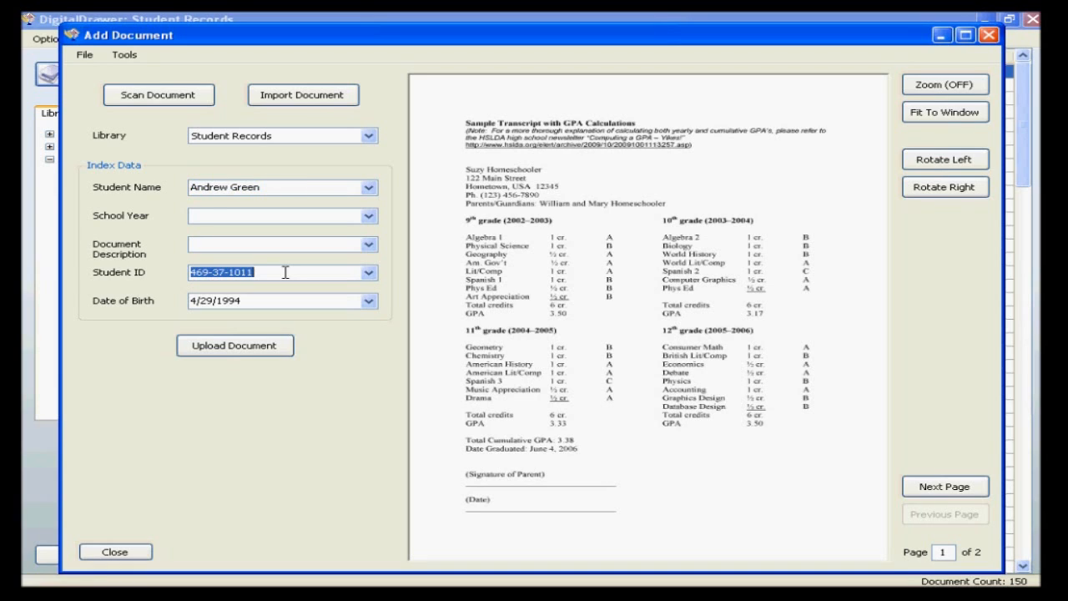
click(267, 302)
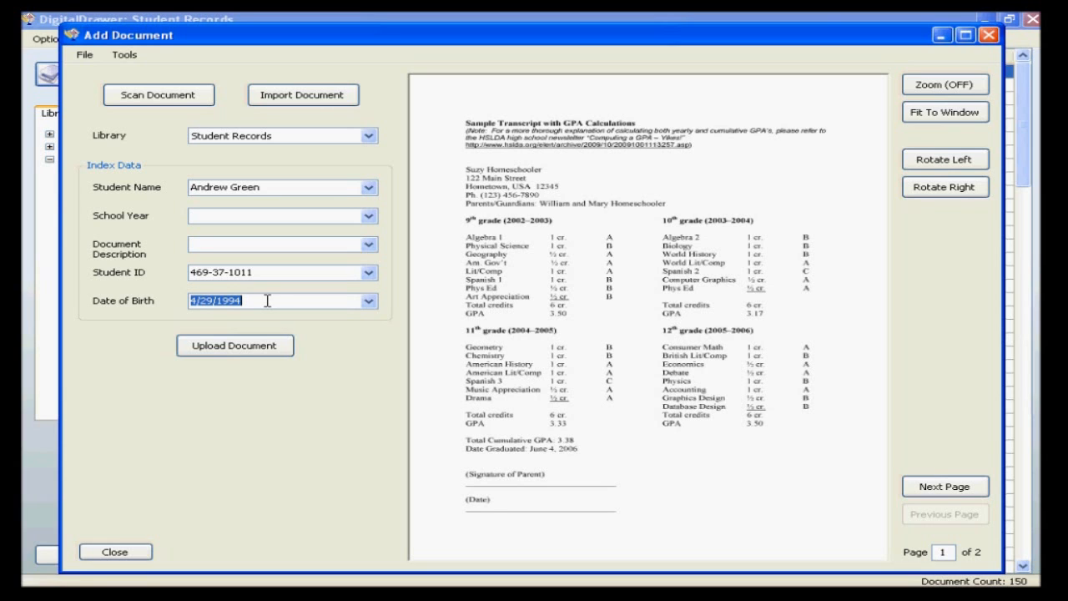
Enlarge the page preview, capture the word Transcript from its heading with OCR, and paste it as the Document Description.
click(945, 86)
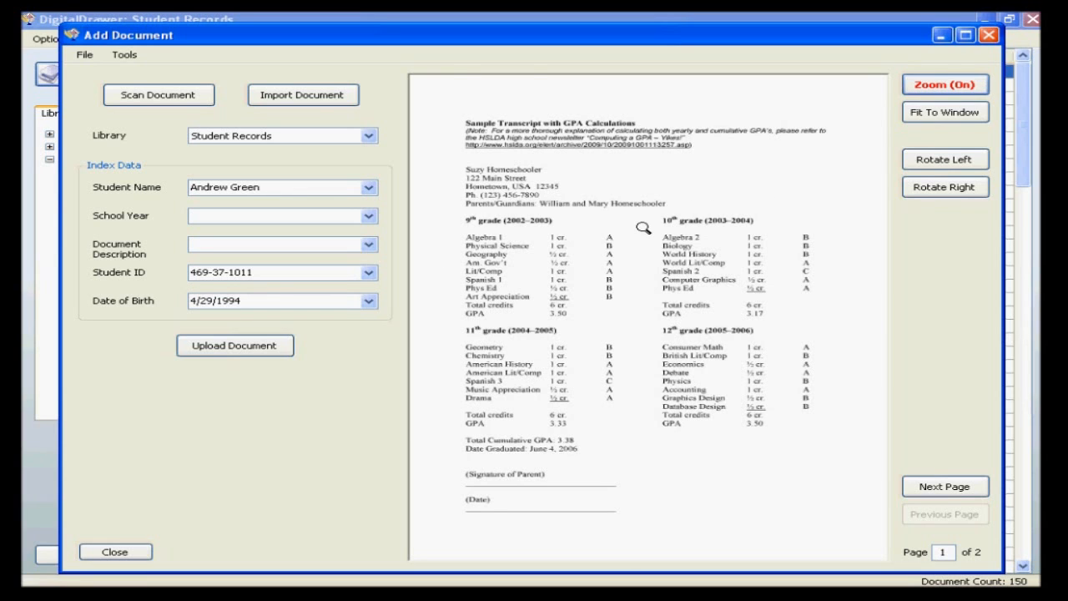
click(643, 227)
click(951, 85)
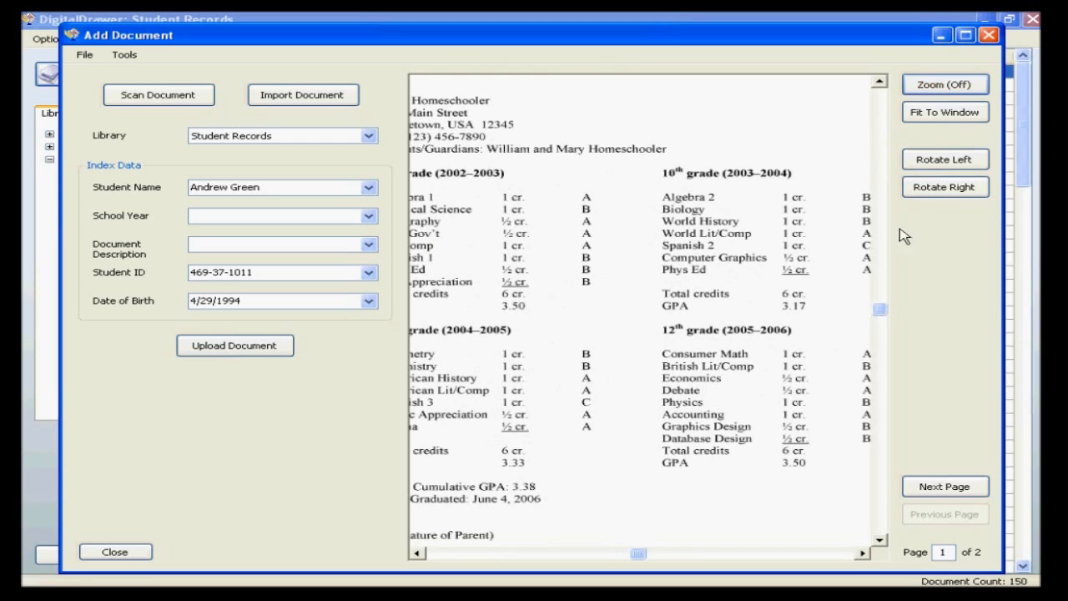
click(878, 286)
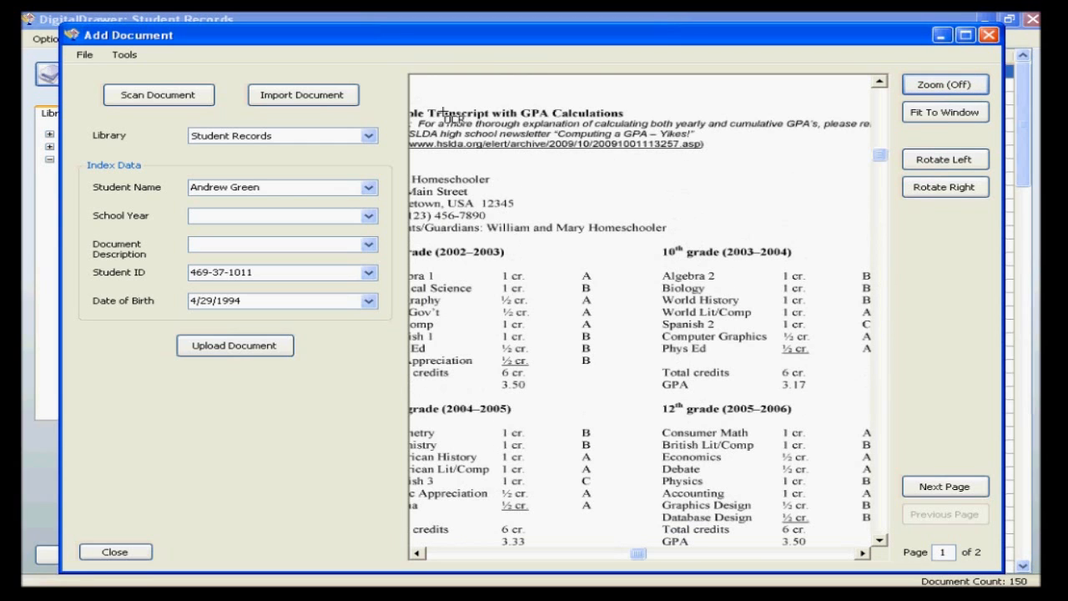
drag(425, 107, 490, 121)
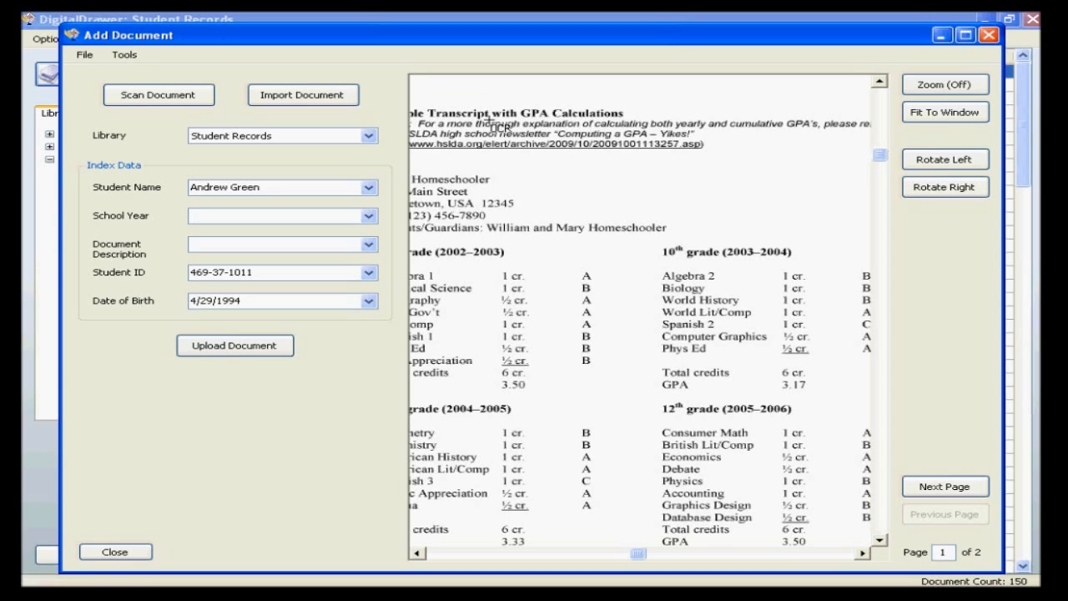
right_click(201, 244)
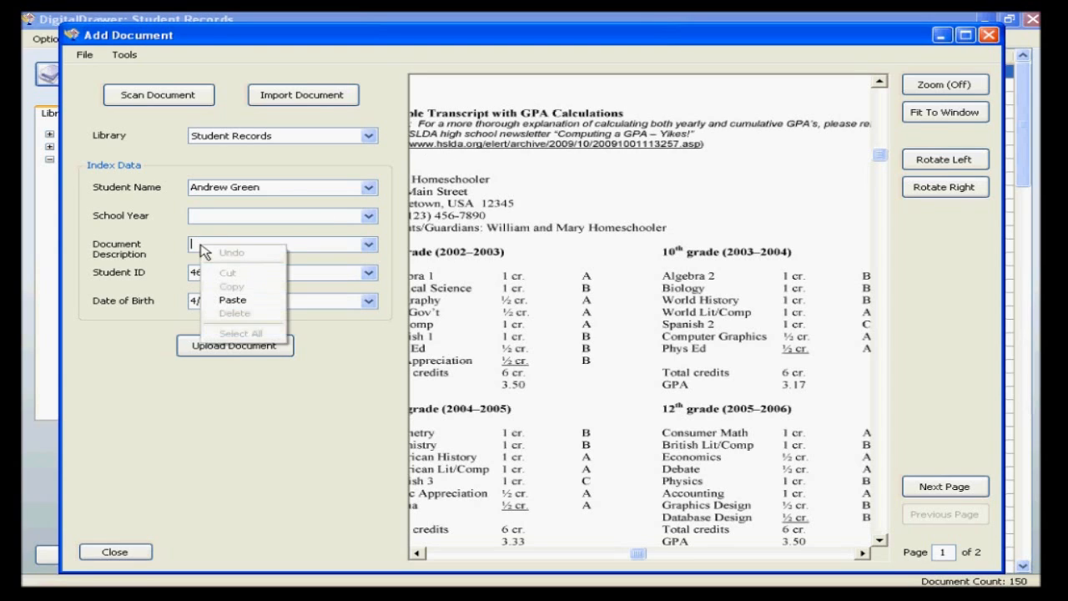
click(263, 305)
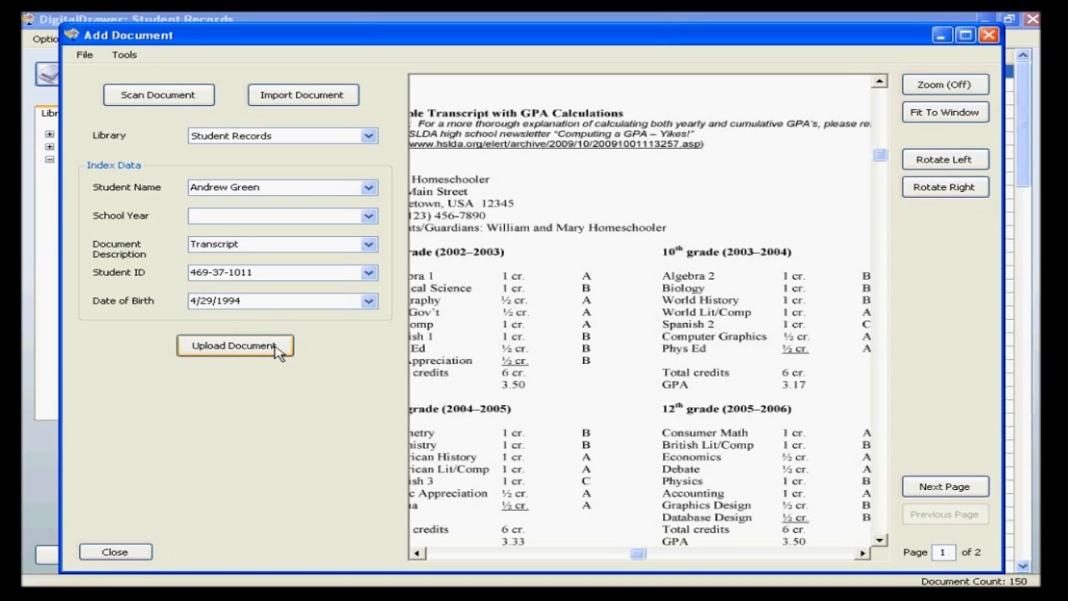
Upload the indexed transcript, keep the original source file, and close the Add Document window.
click(278, 349)
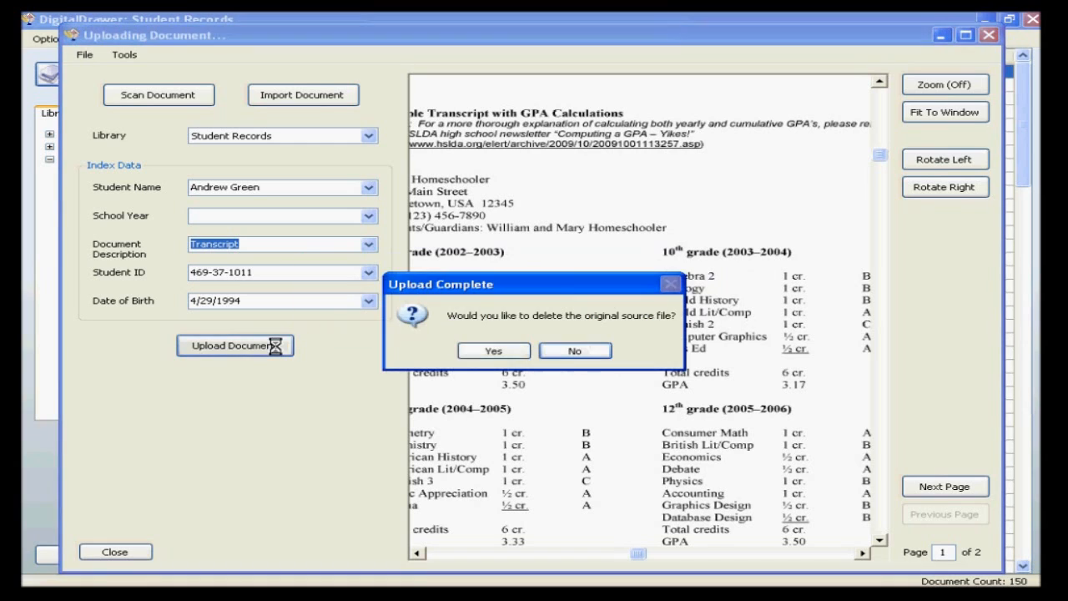
click(573, 350)
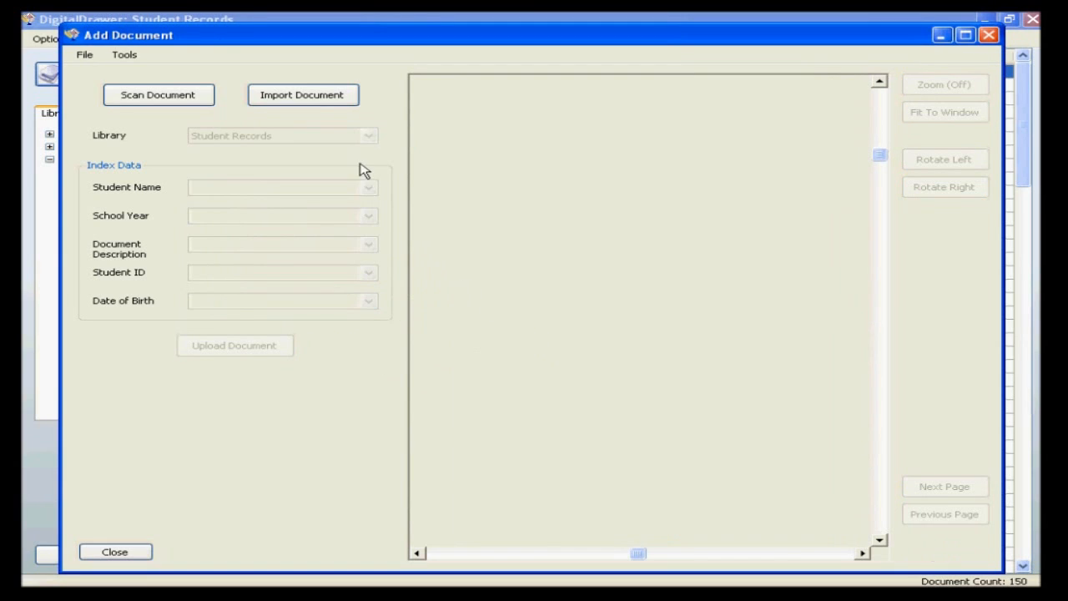
click(324, 97)
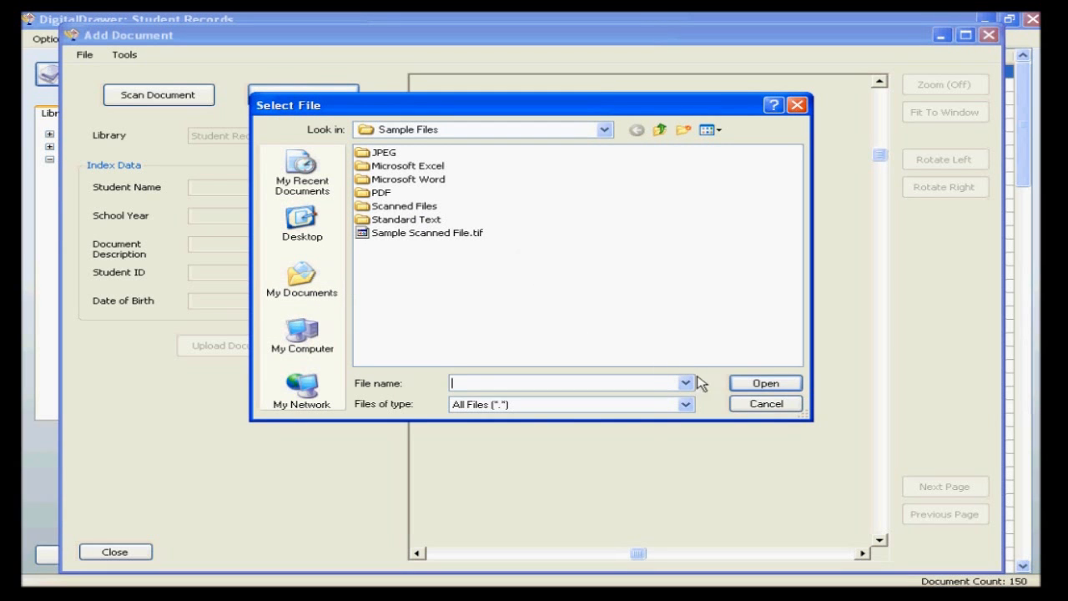
click(765, 406)
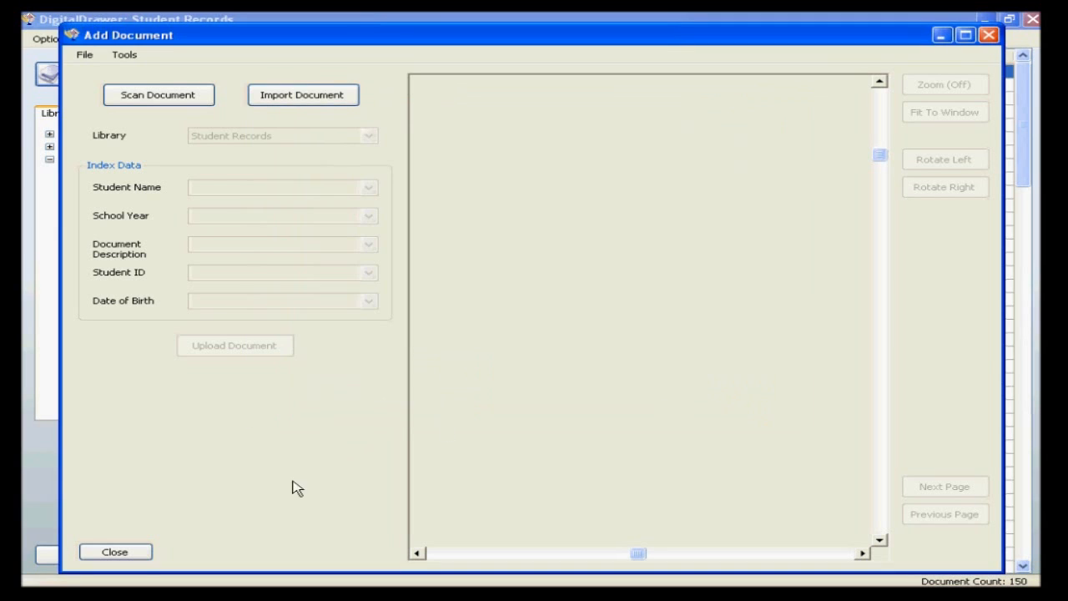
click(136, 554)
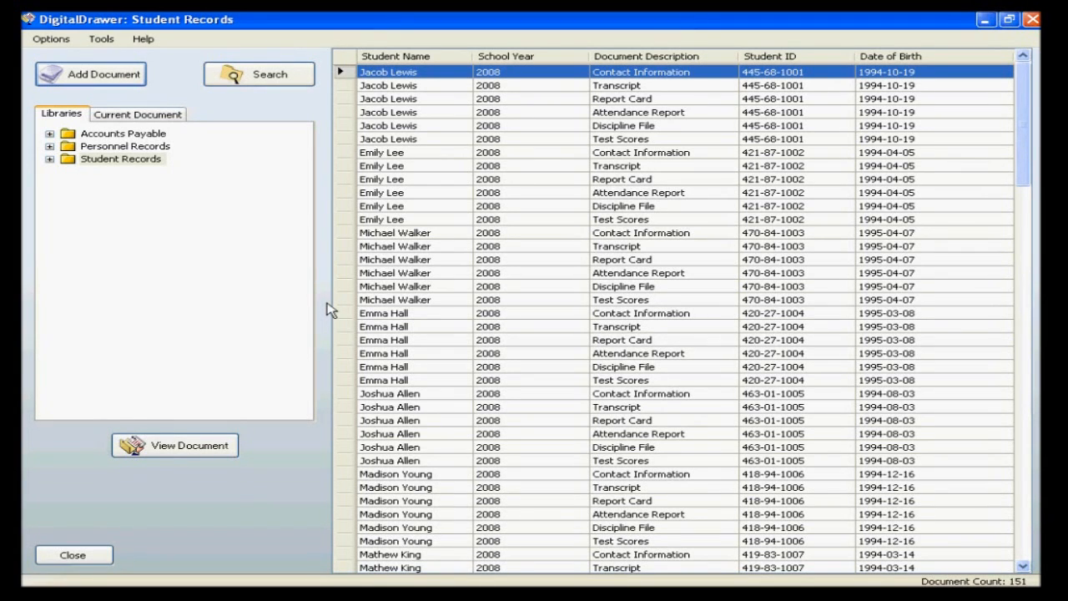
Switch to DigitalDrawer Capture and examine pages 2, 3, 4 and 9 of the Student Records Batch.
click(762, 593)
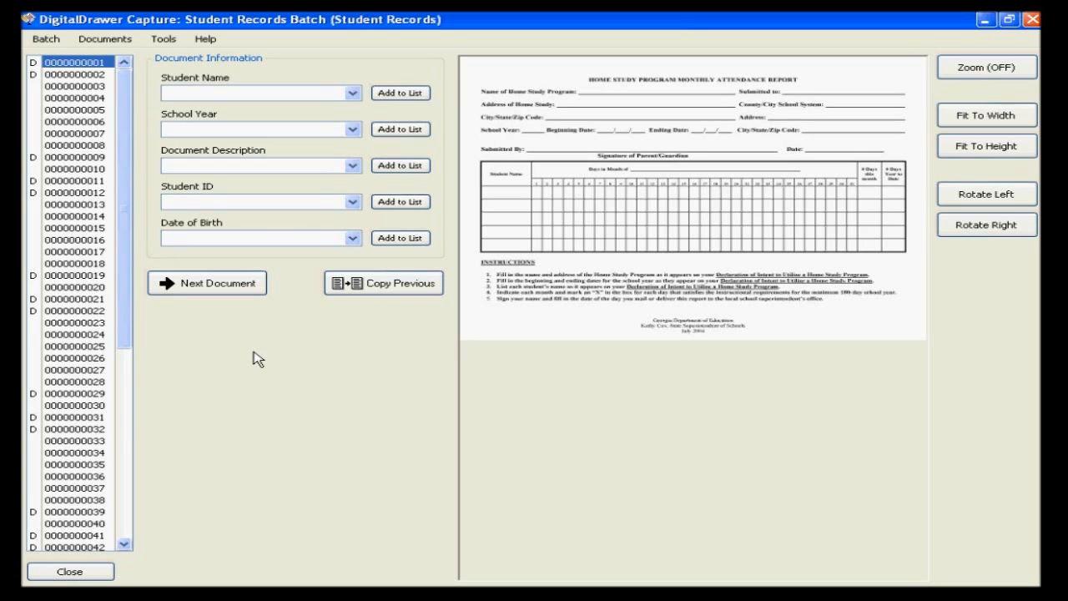
click(99, 39)
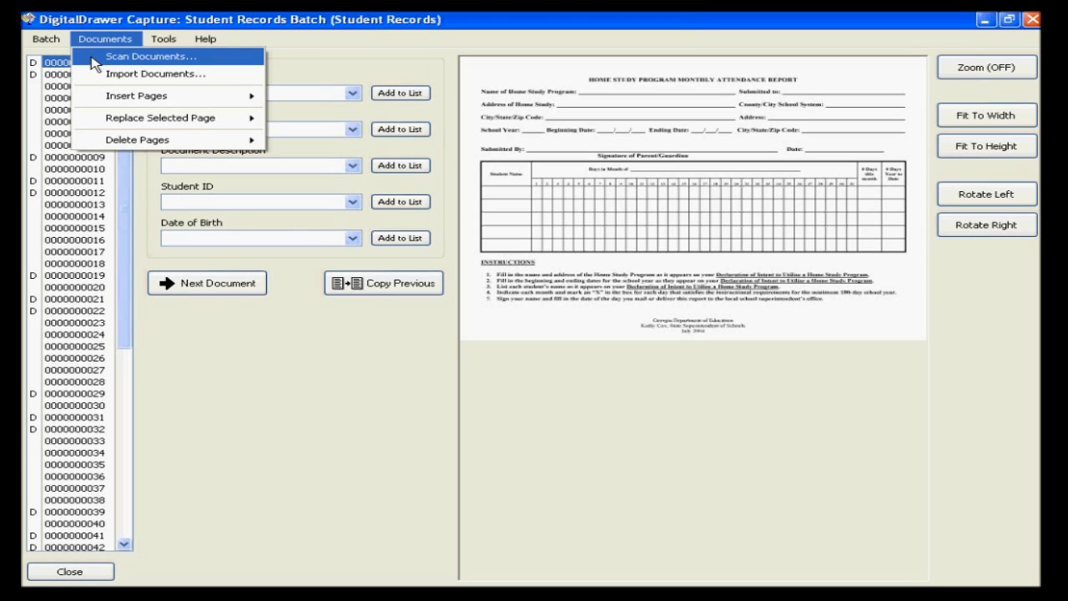
click(188, 328)
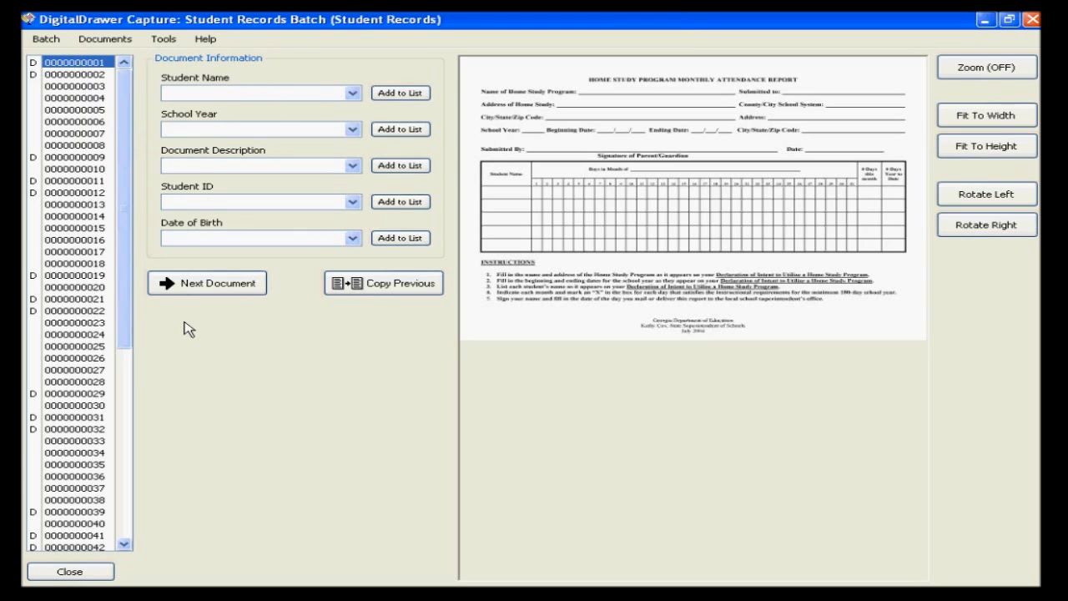
click(88, 75)
click(89, 87)
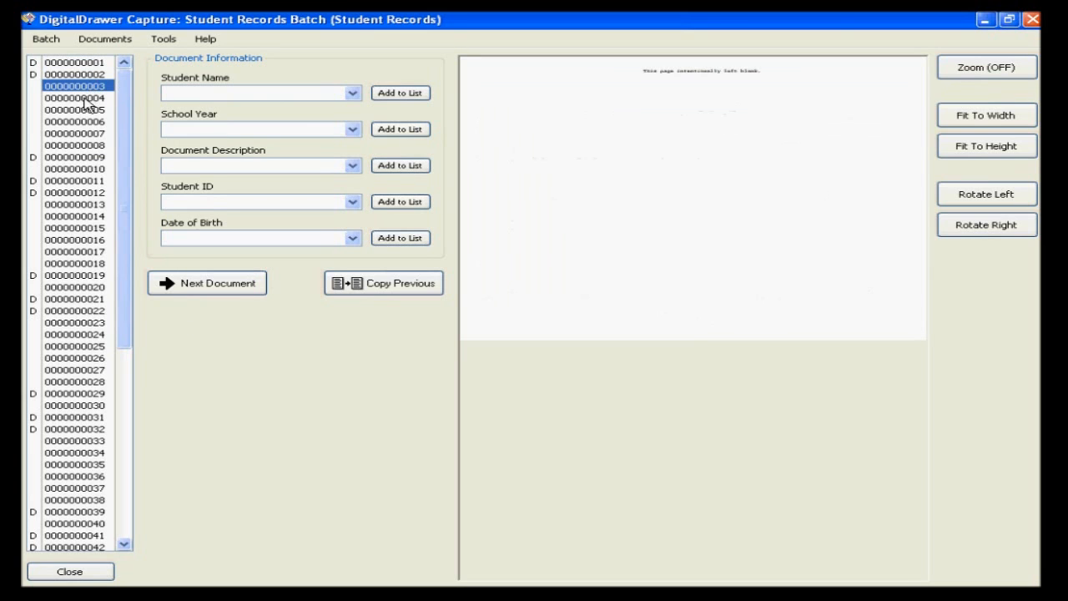
click(84, 98)
click(71, 158)
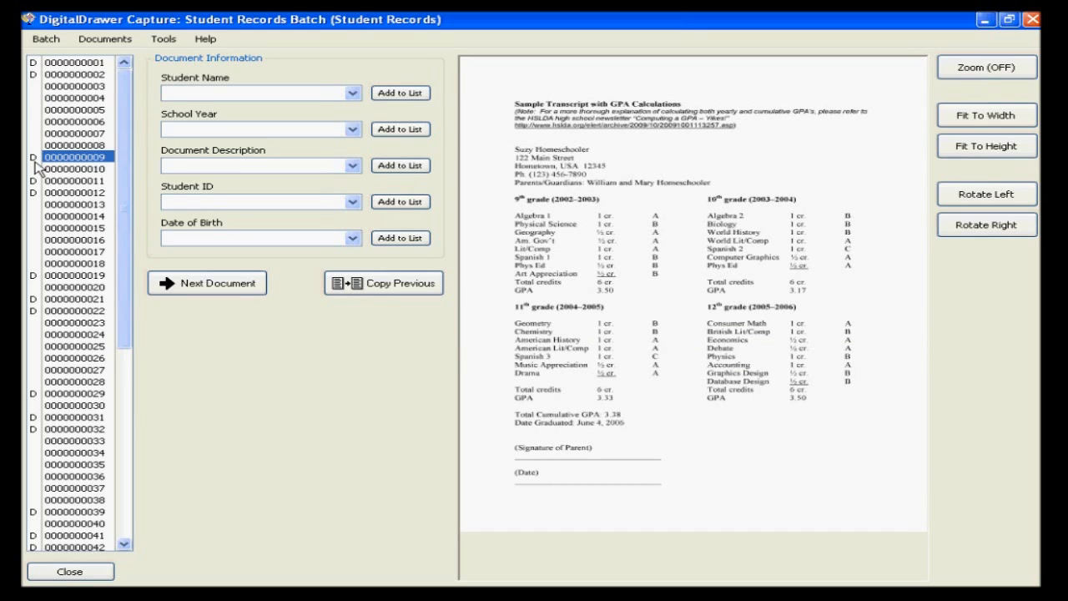
Clear the D document marker from page 9 of the batch and set it again.
click(35, 160)
click(35, 134)
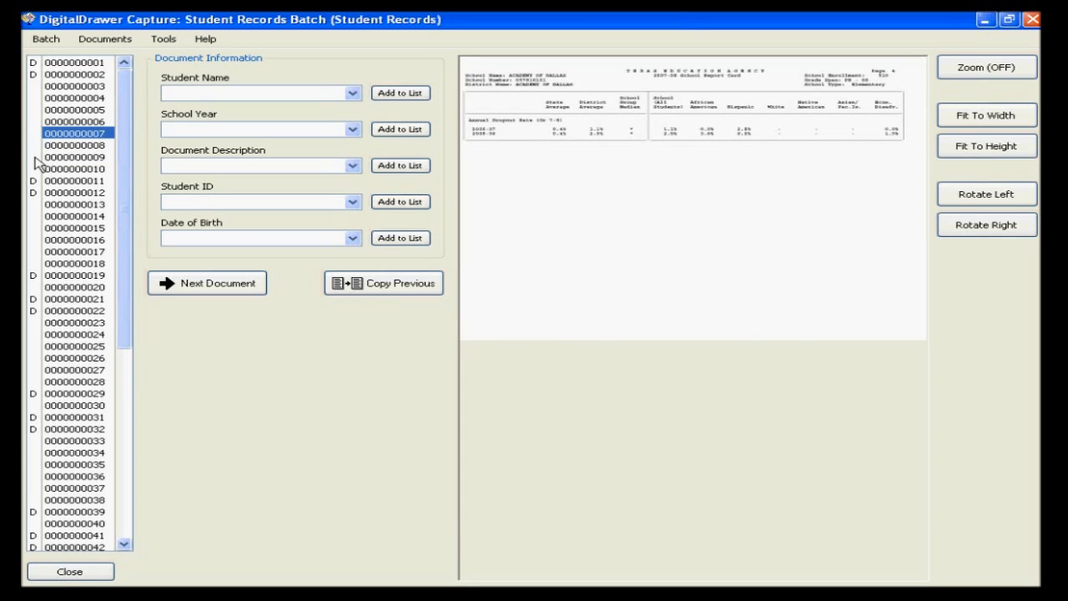
click(35, 159)
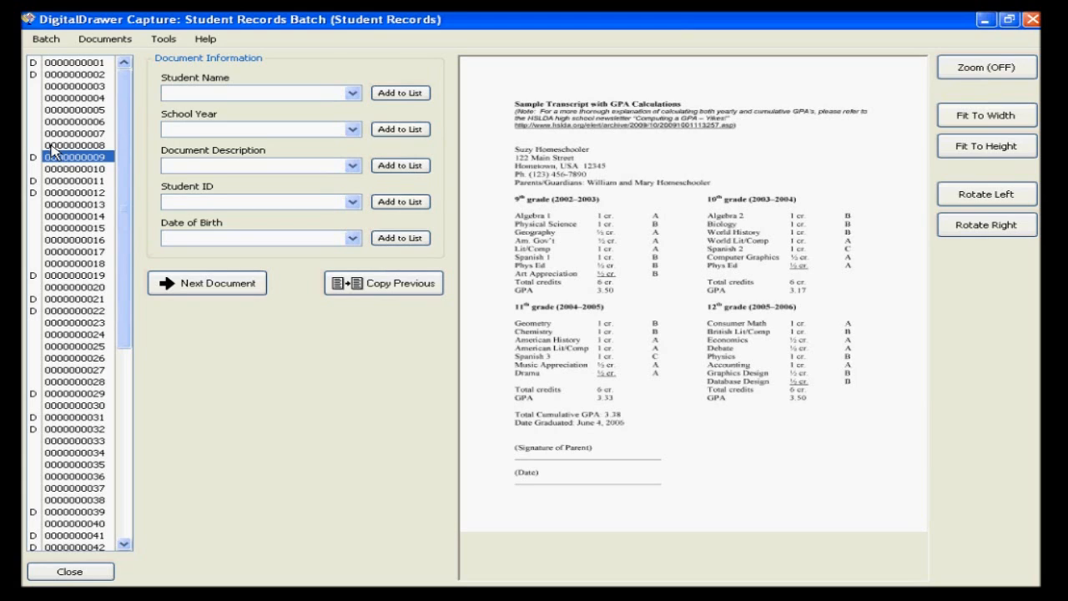
click(163, 38)
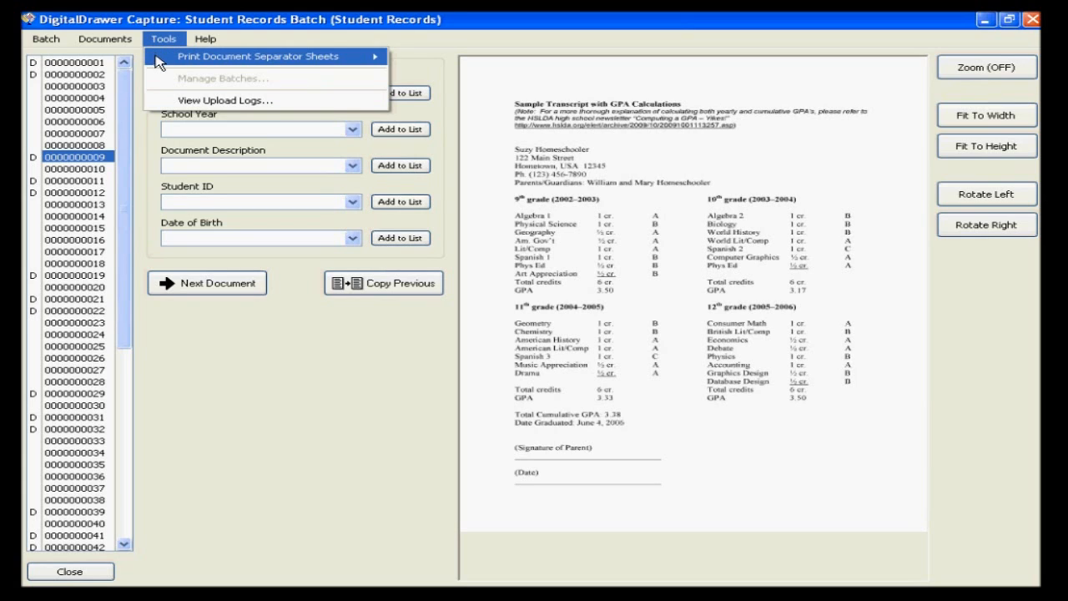
mouse_move(158, 62)
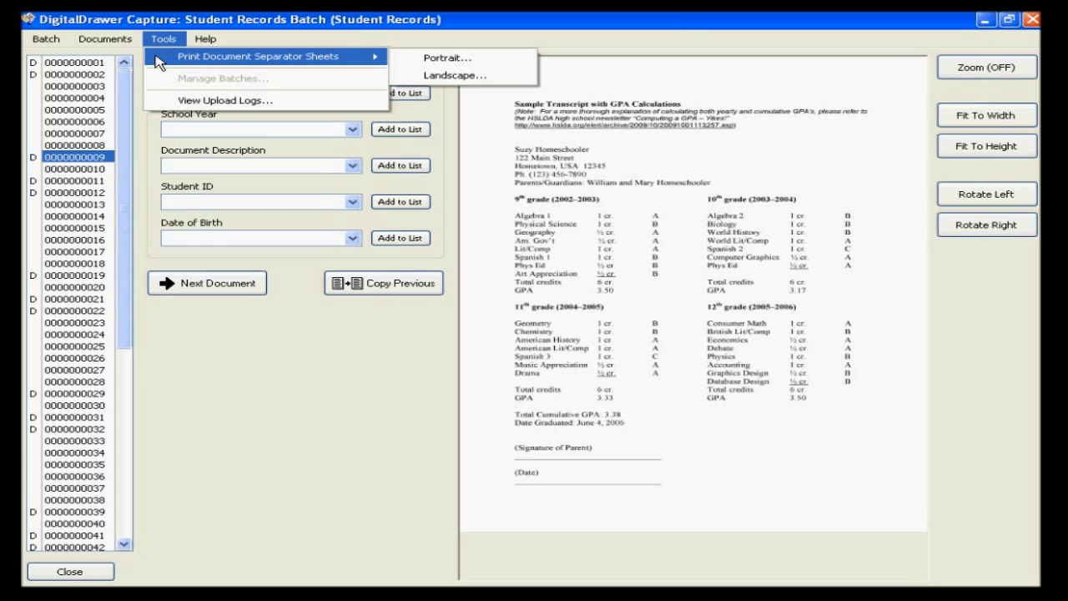
click(147, 140)
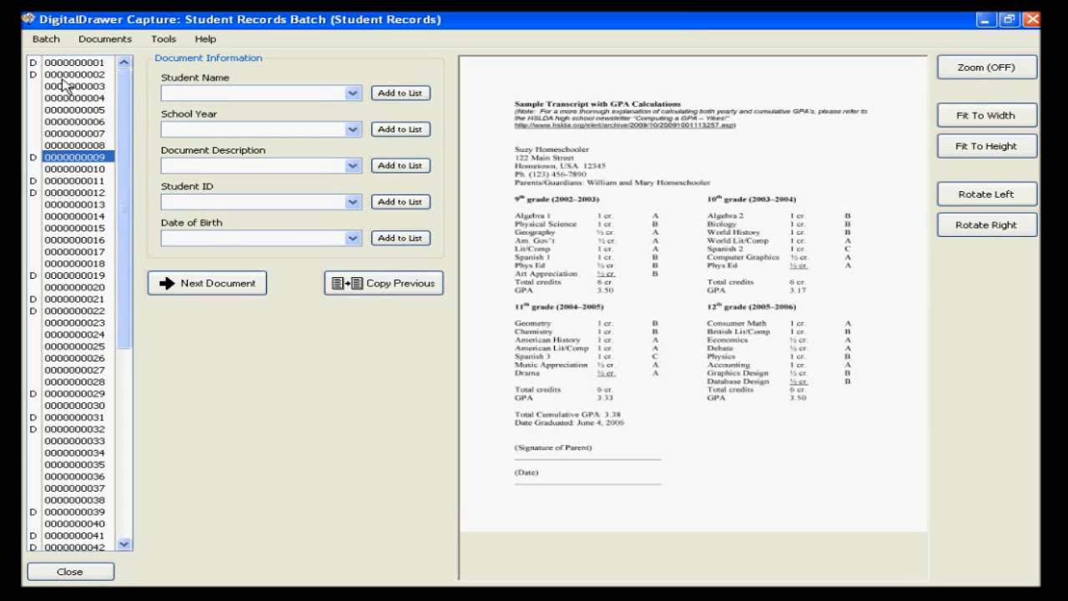
Remove the D document markers from pages 2, 9, 11 and 12 of the batch.
click(37, 76)
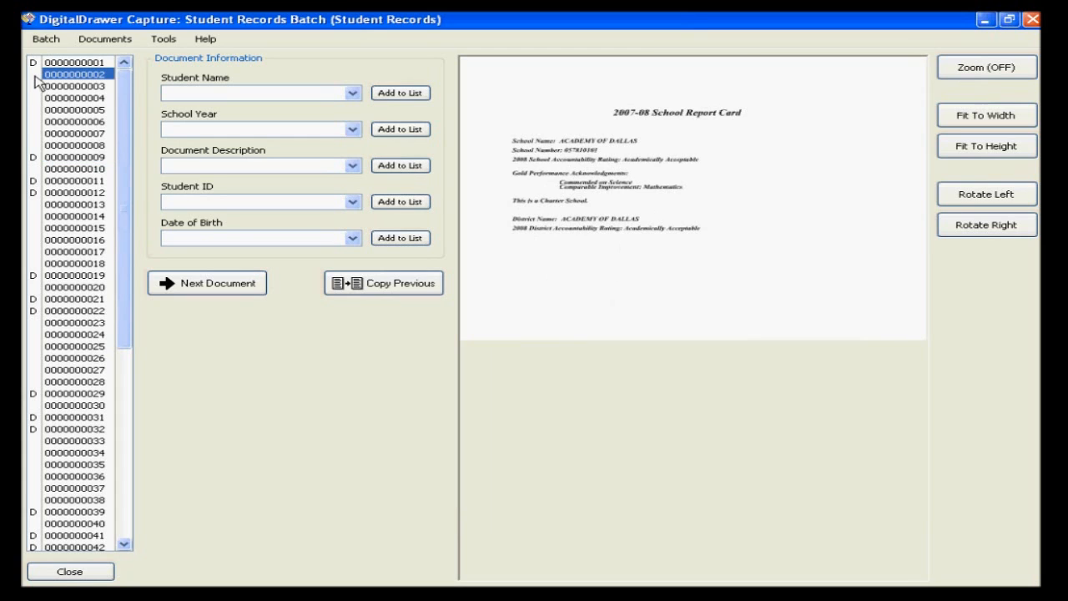
click(31, 156)
click(32, 180)
click(32, 192)
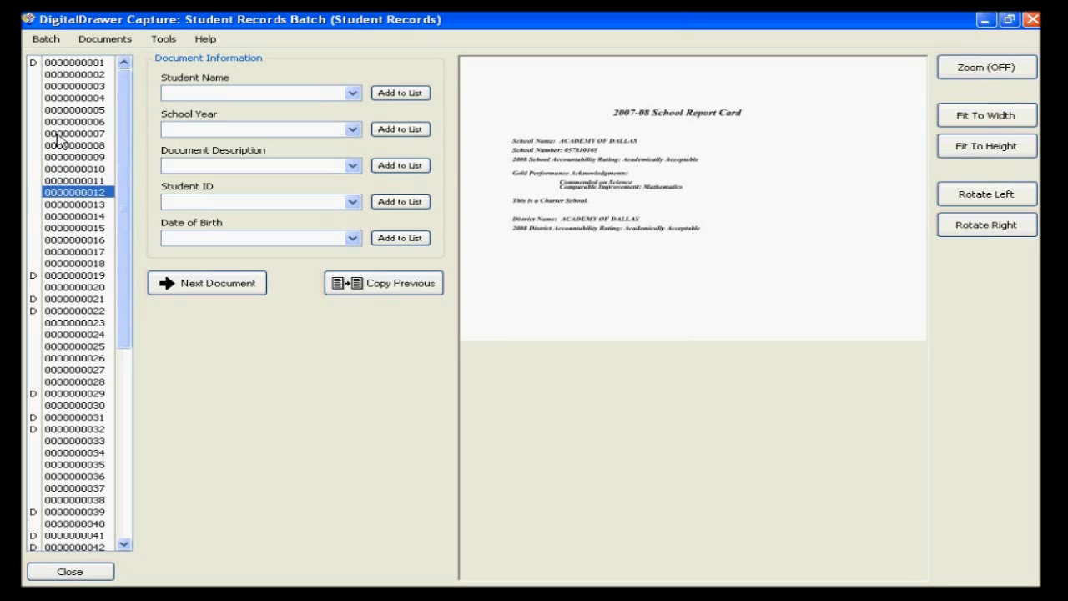
Mark pages 2 and 9 with D as document starts, reviewing the pages between them to find the boundary.
click(72, 76)
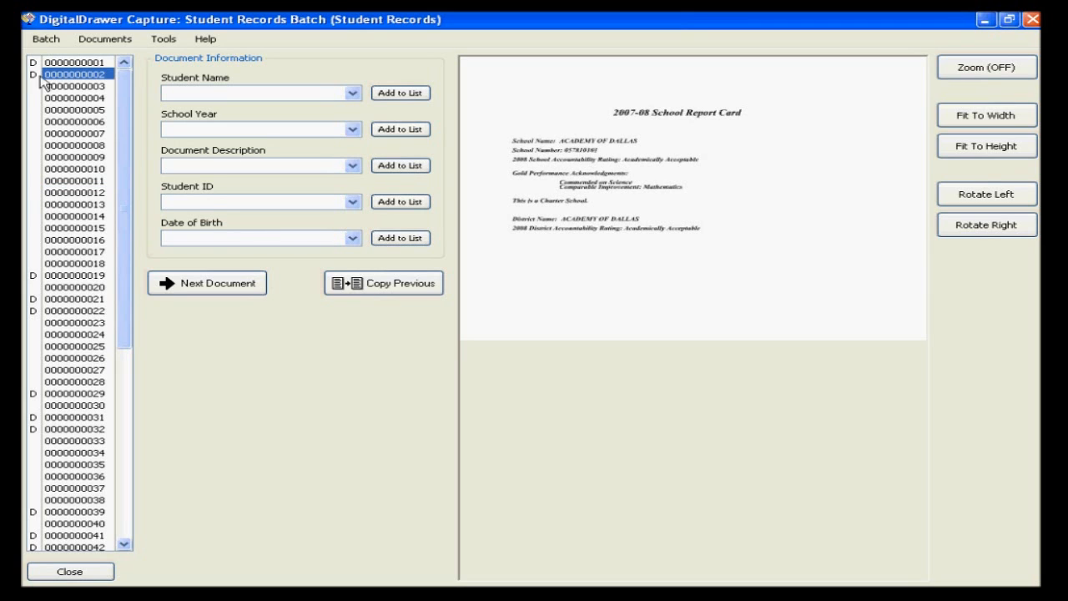
click(65, 86)
key(Down)
key(Down)
key(Down)
key(Down)
key(Down)
key(Down)
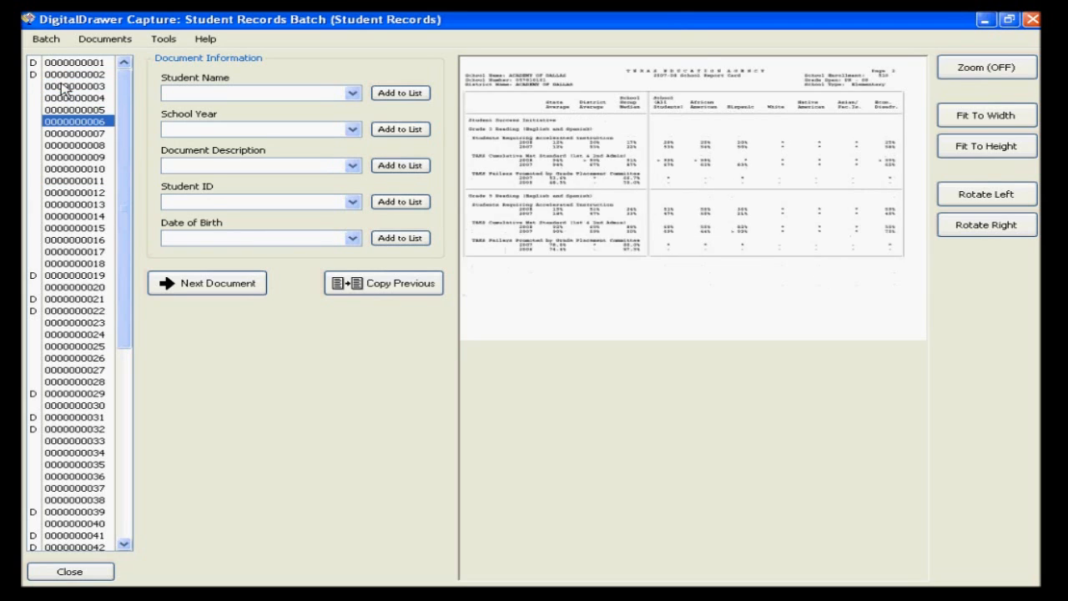
click(34, 156)
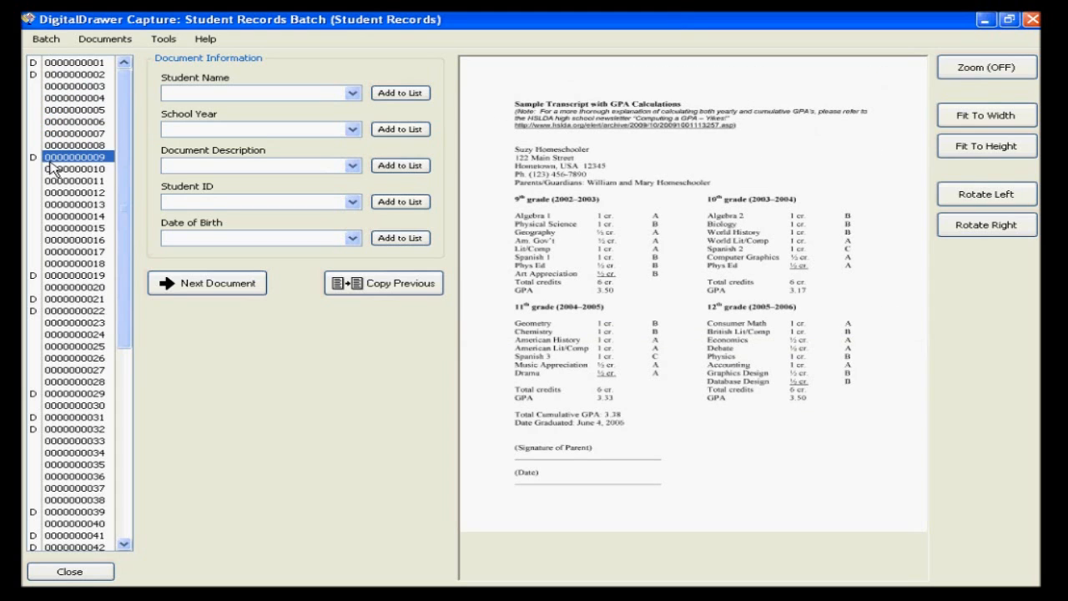
Mark pages 11 and 12 of the Student Records Batch with D as document starts.
click(53, 167)
key(Down)
click(36, 180)
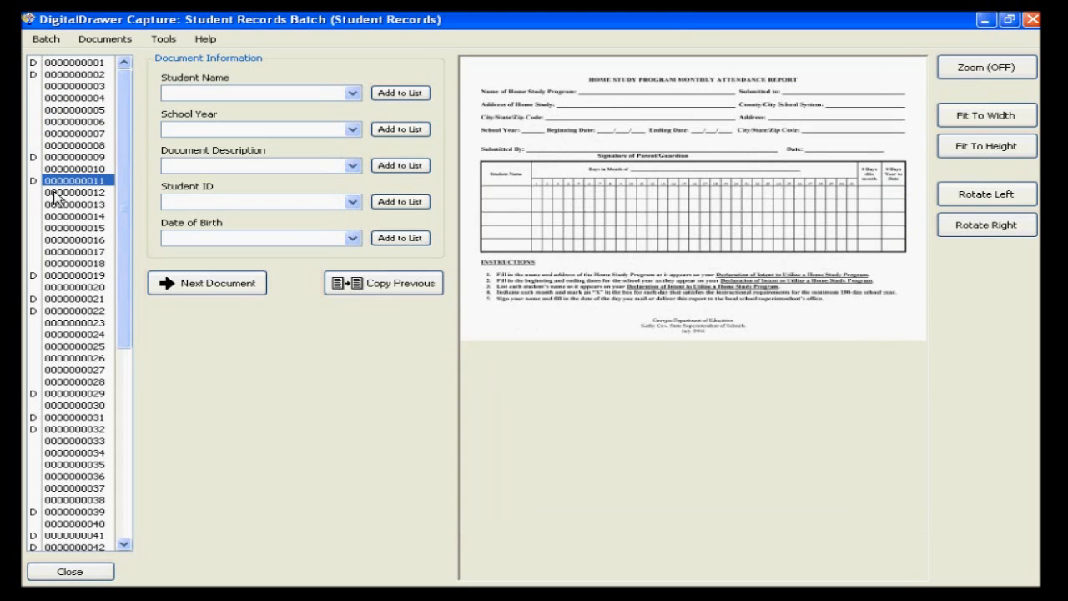
click(54, 194)
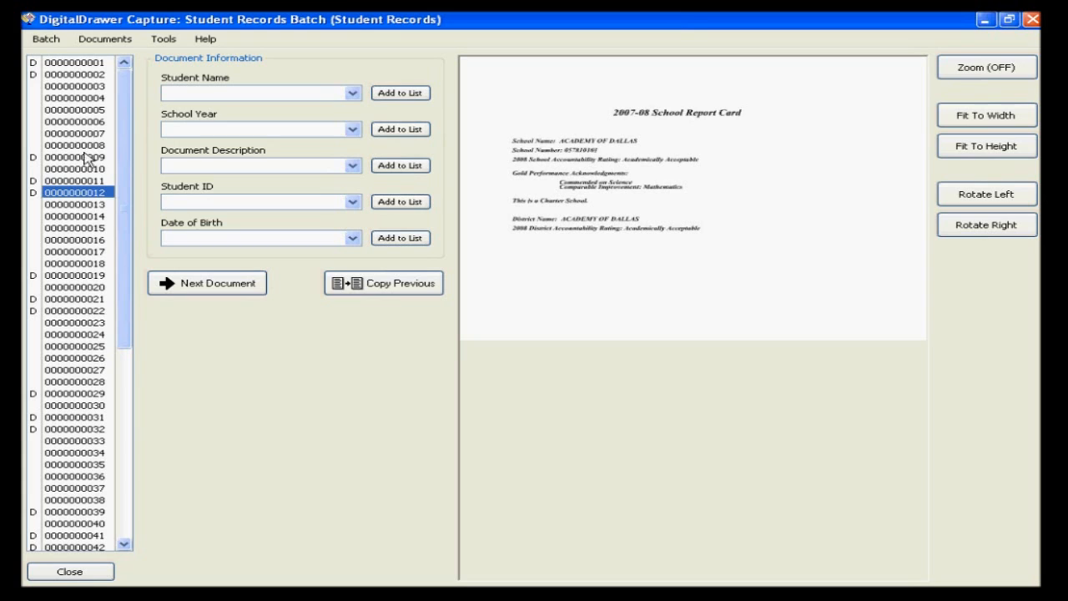
Index the page 1 document with the student's name from the list, school year 2010 and description Attendance Report.
click(74, 65)
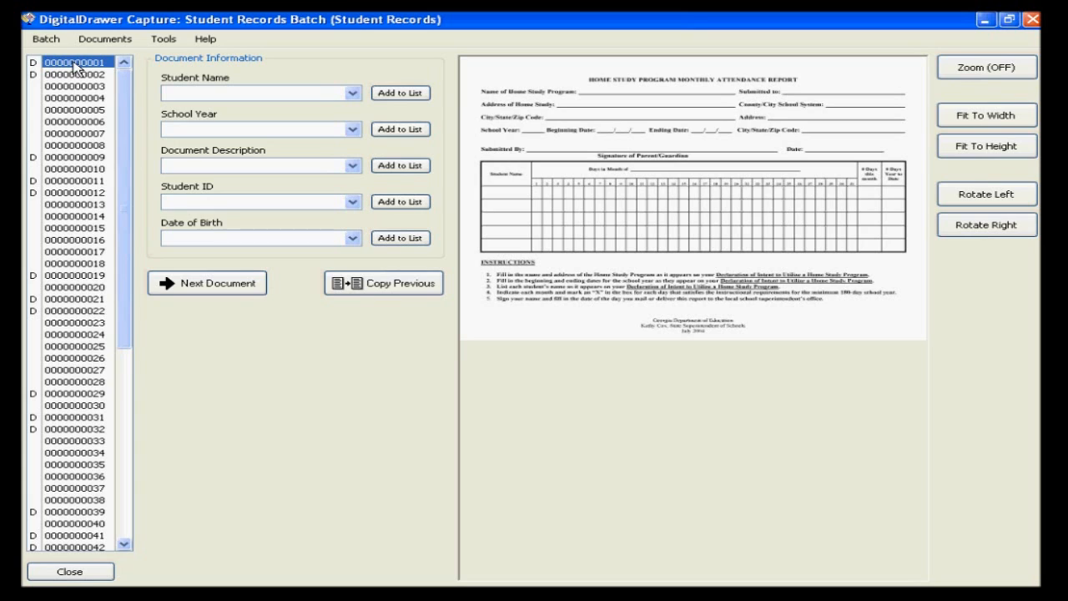
click(353, 93)
click(298, 128)
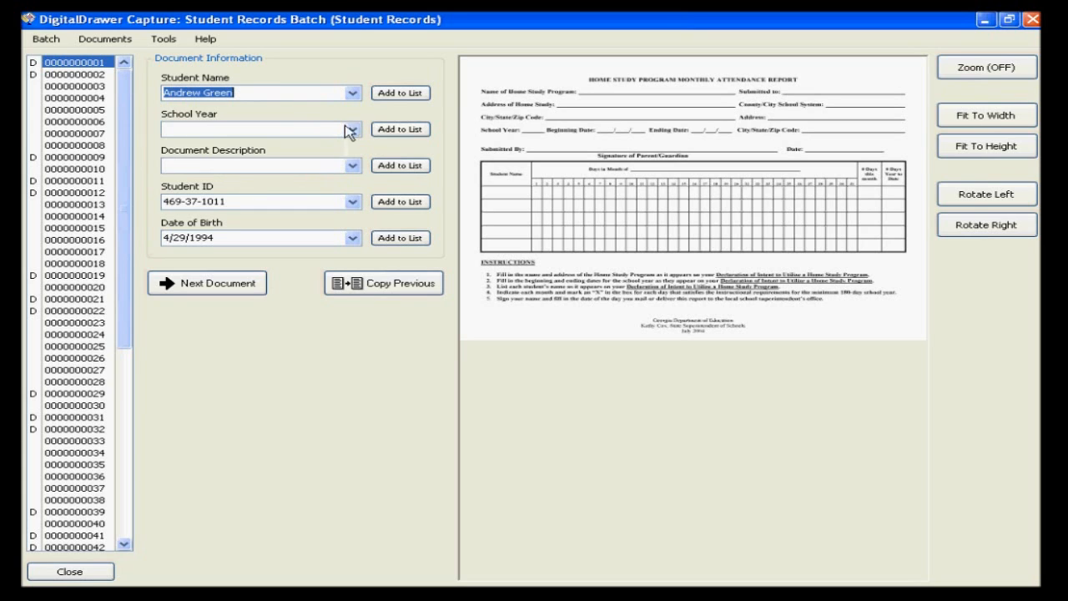
click(352, 129)
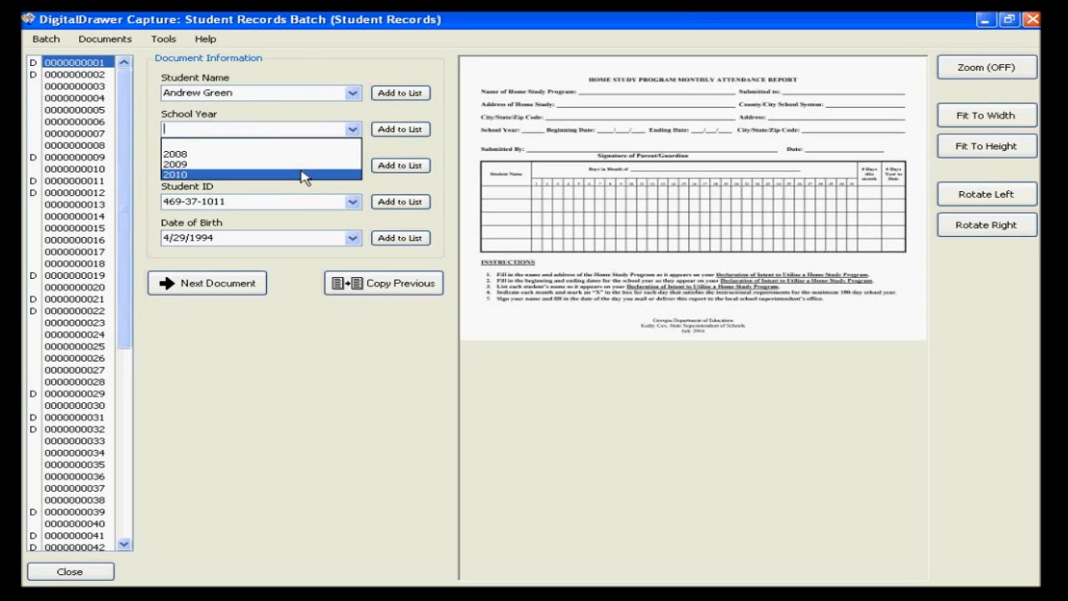
click(303, 174)
click(352, 165)
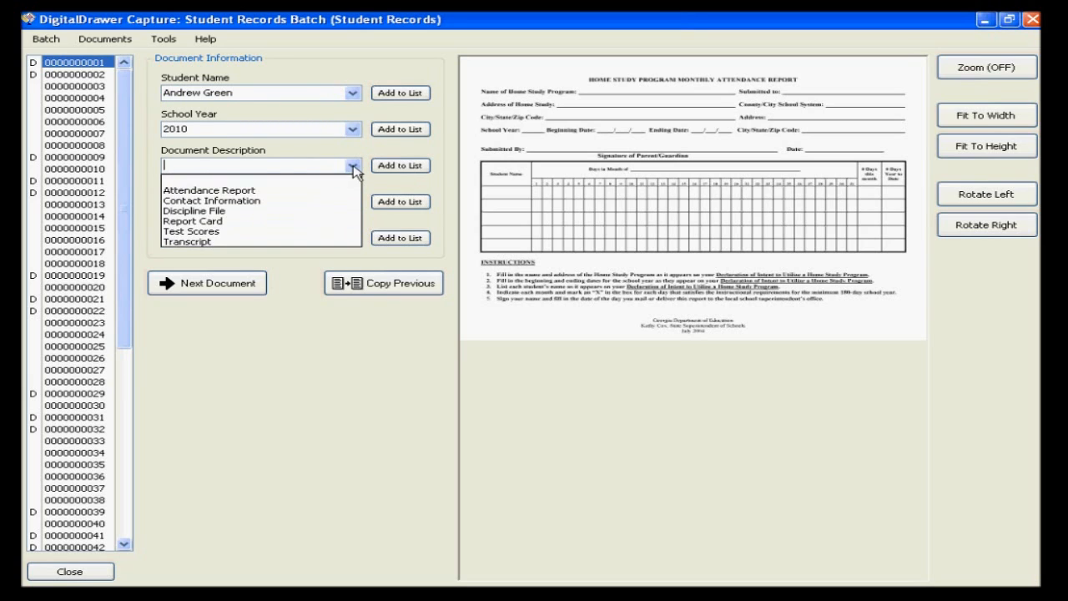
click(326, 190)
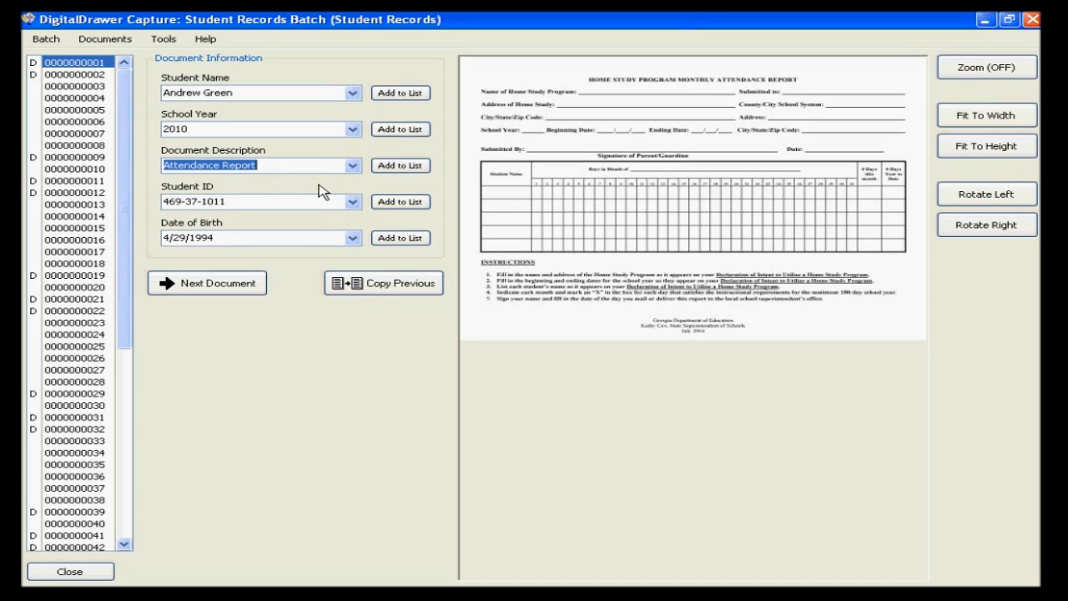
Copy the previous index values to the page 2 document, set its description to Report Card, and check pages 3 to 5.
click(94, 77)
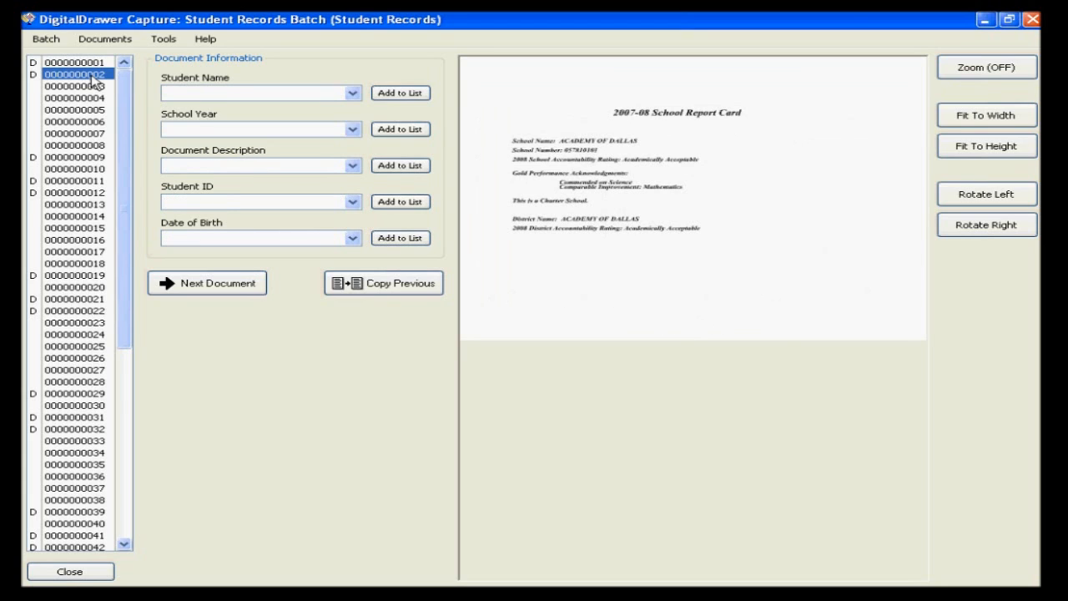
click(370, 287)
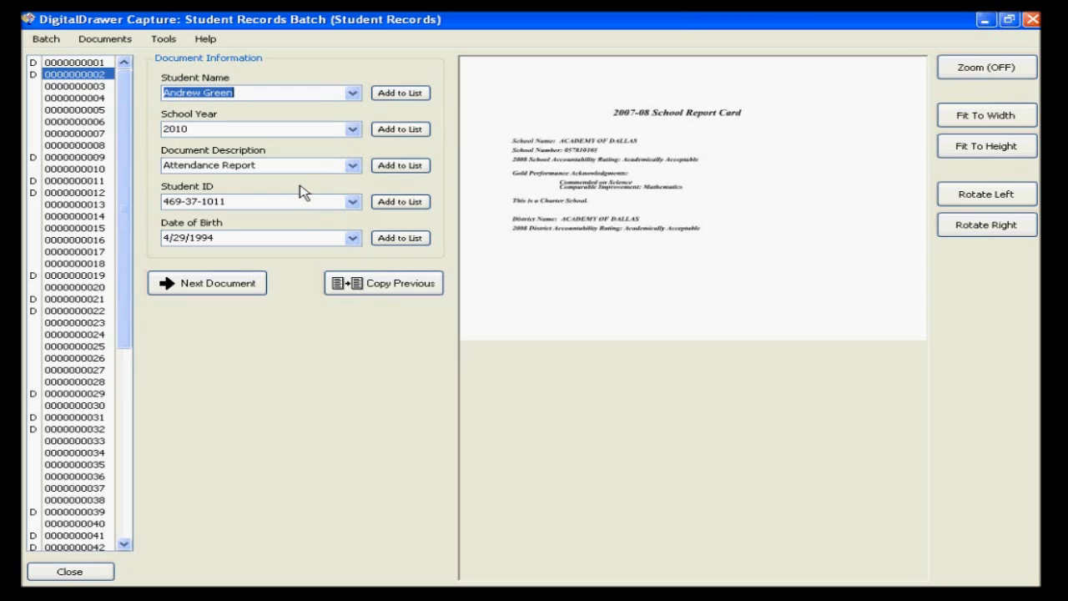
click(352, 167)
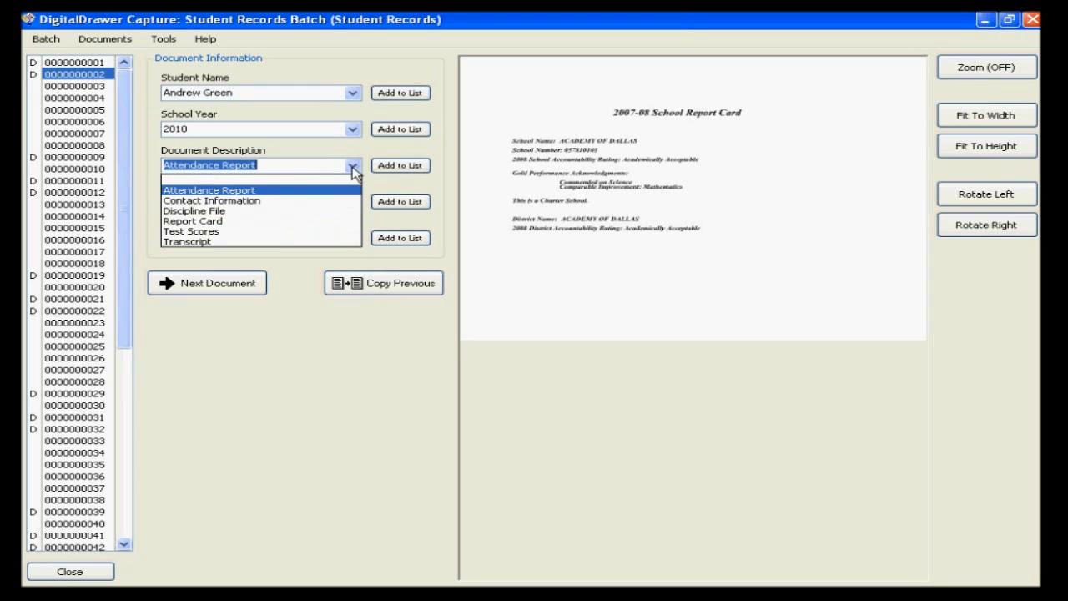
click(282, 222)
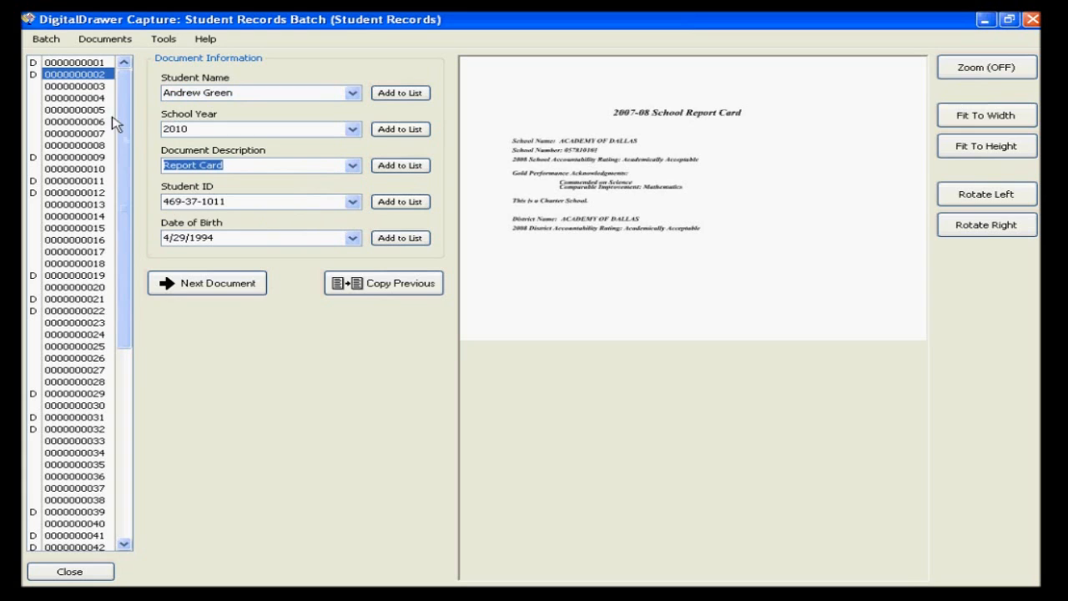
click(79, 87)
click(83, 99)
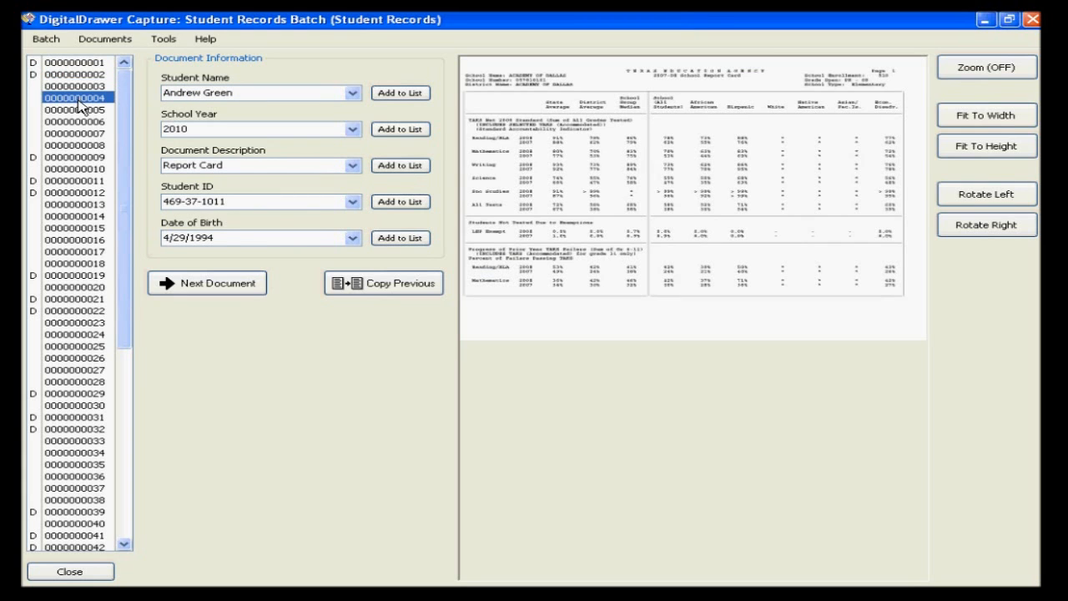
click(83, 109)
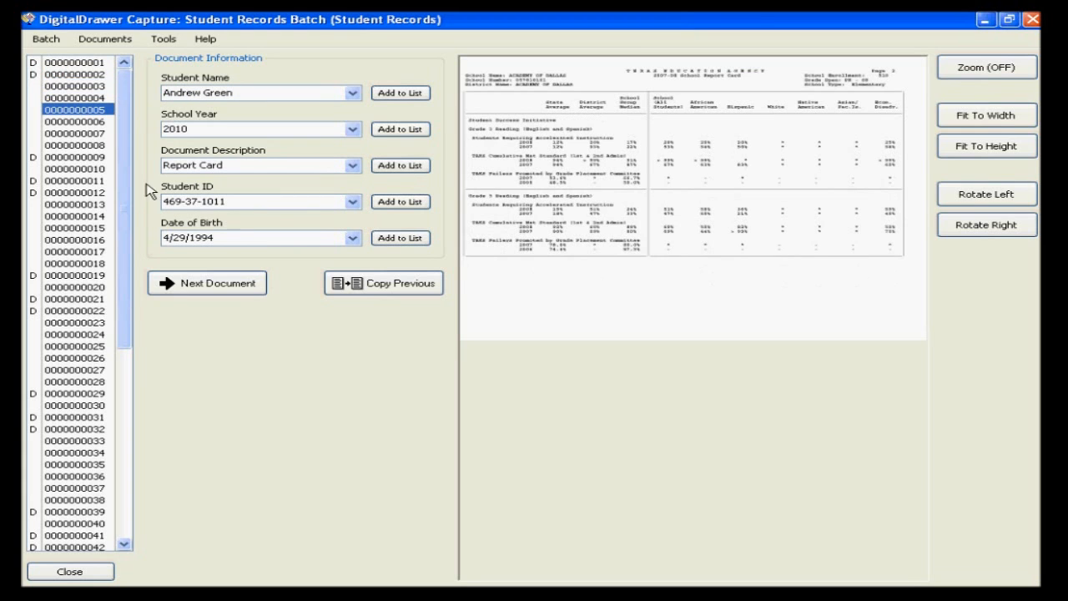
Go to the document starting at page 9, copy the previous index values and set its description to Transcript.
click(198, 284)
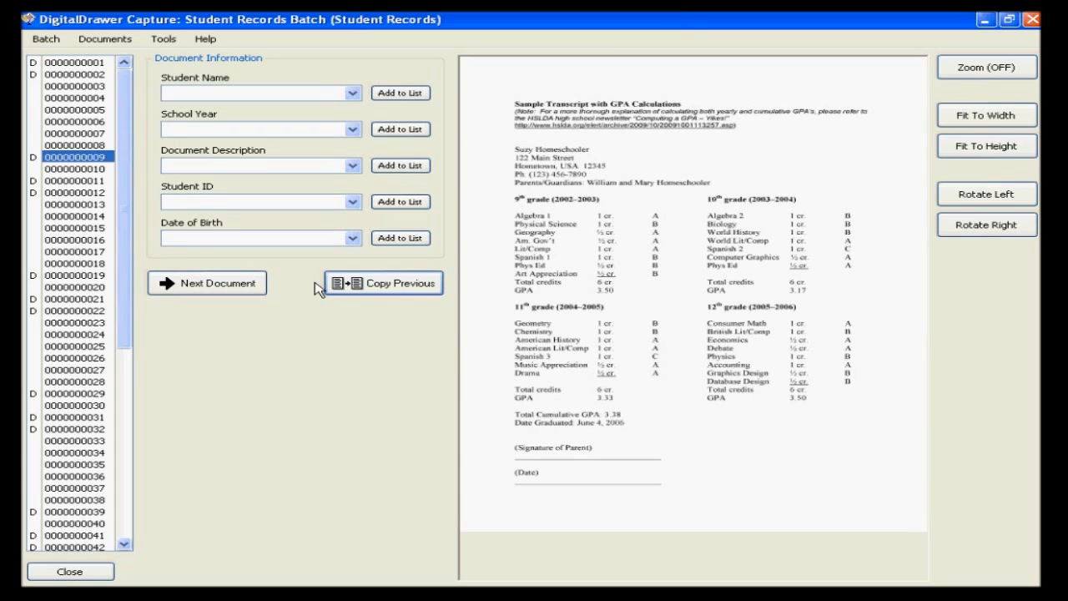
click(354, 286)
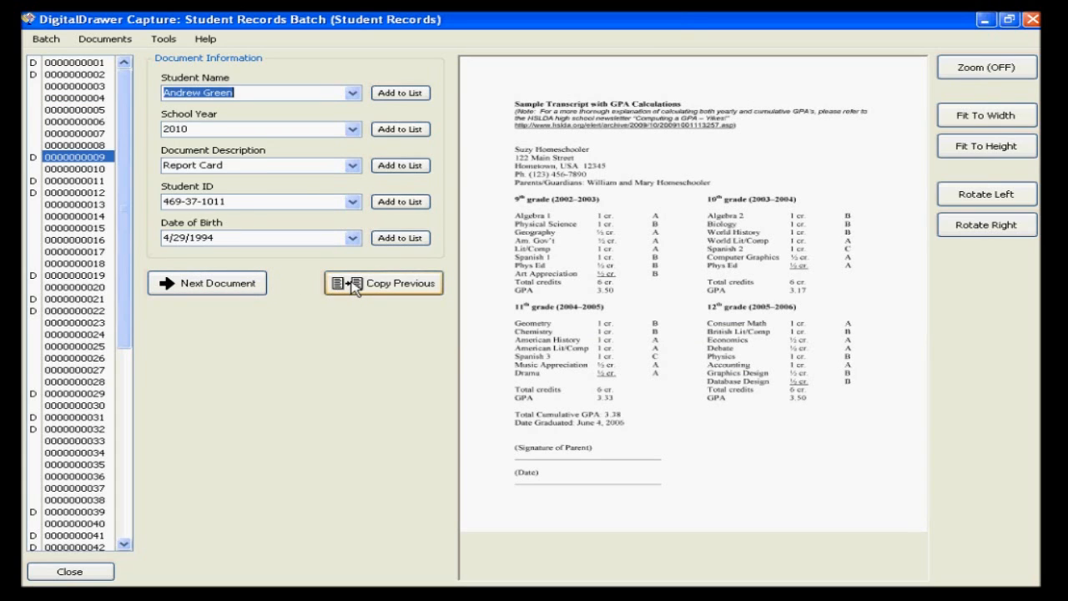
click(351, 165)
click(288, 241)
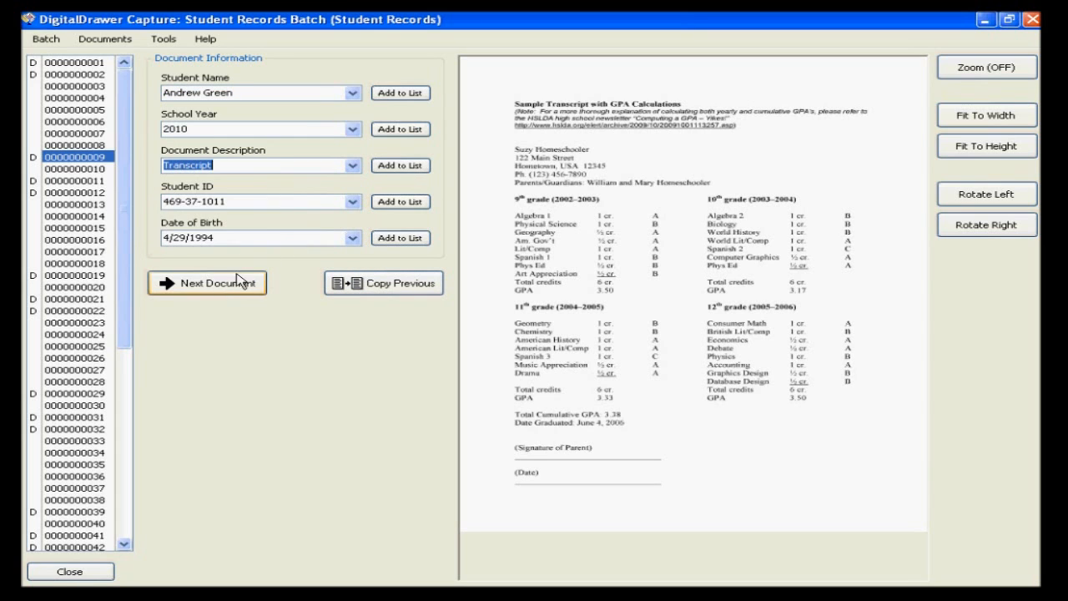
Advance to the page 11 document, copy the previous index values and set its description to Contact Information.
click(219, 285)
click(346, 284)
click(351, 165)
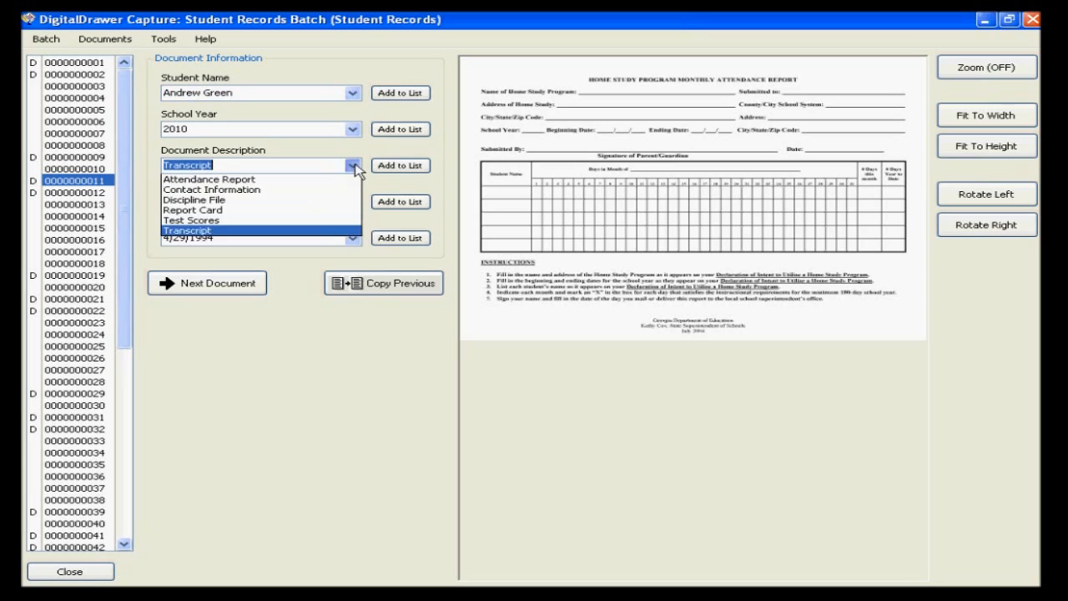
click(324, 203)
Advance to the page 12 document, copy the previous index values and set its description to Discipline File.
click(250, 280)
click(355, 279)
click(352, 165)
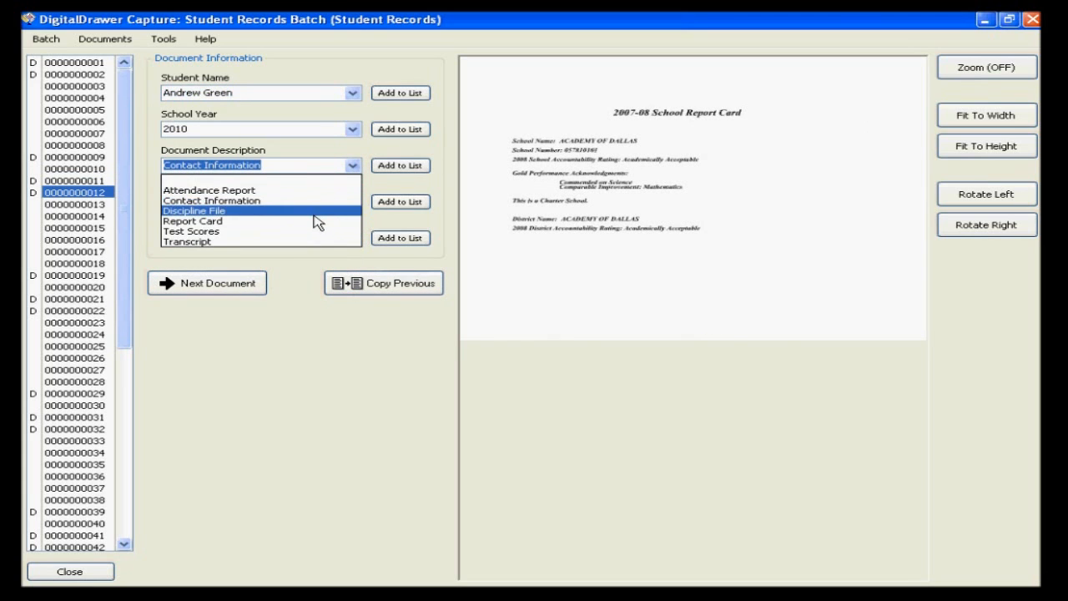
click(317, 210)
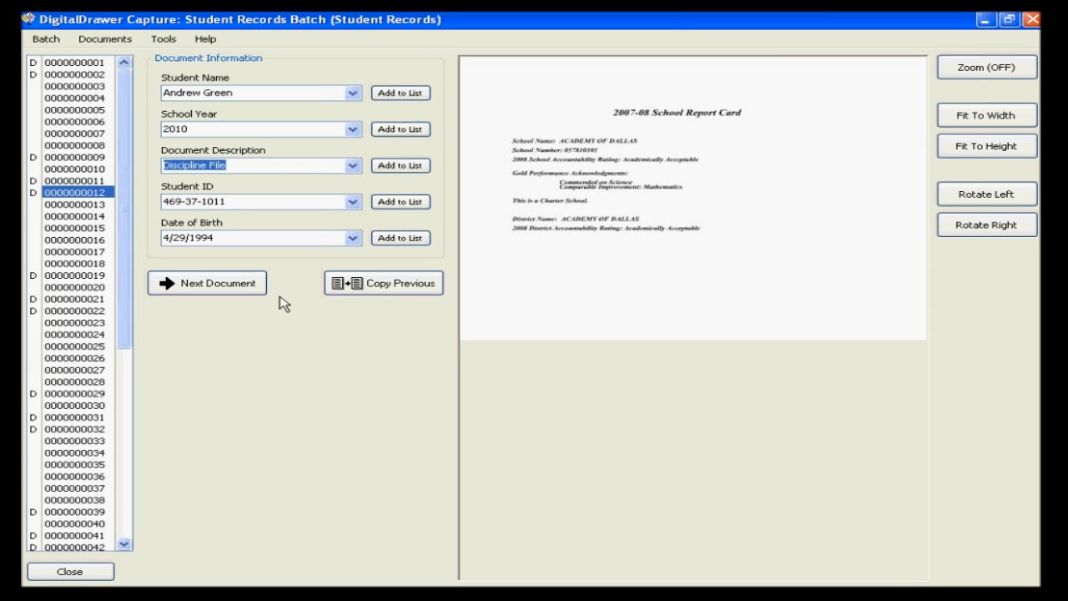
Open the batch commands for the indexed Student Records Batch.
click(44, 40)
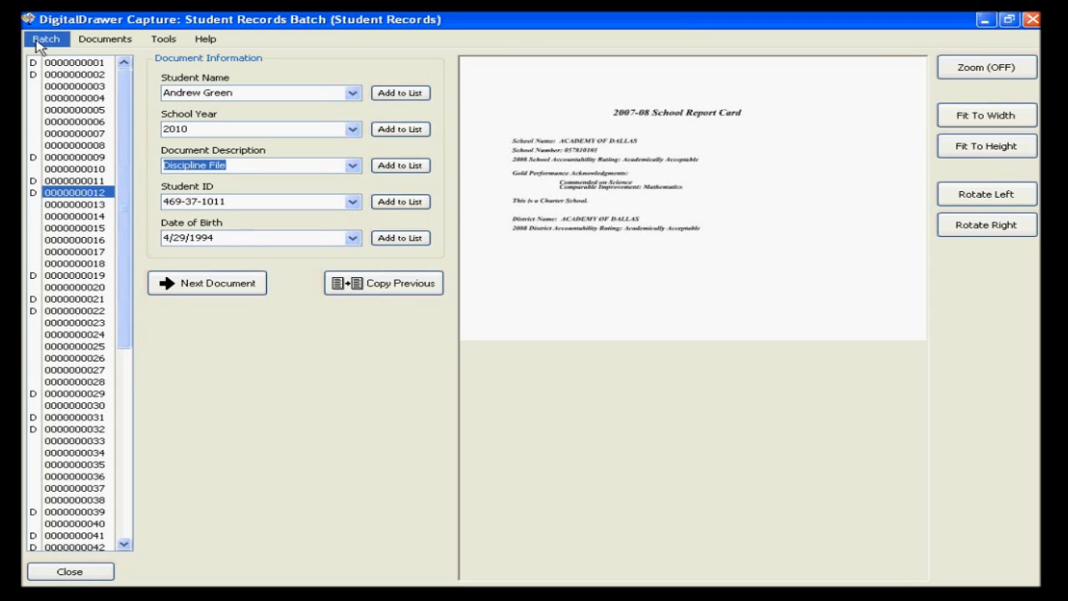